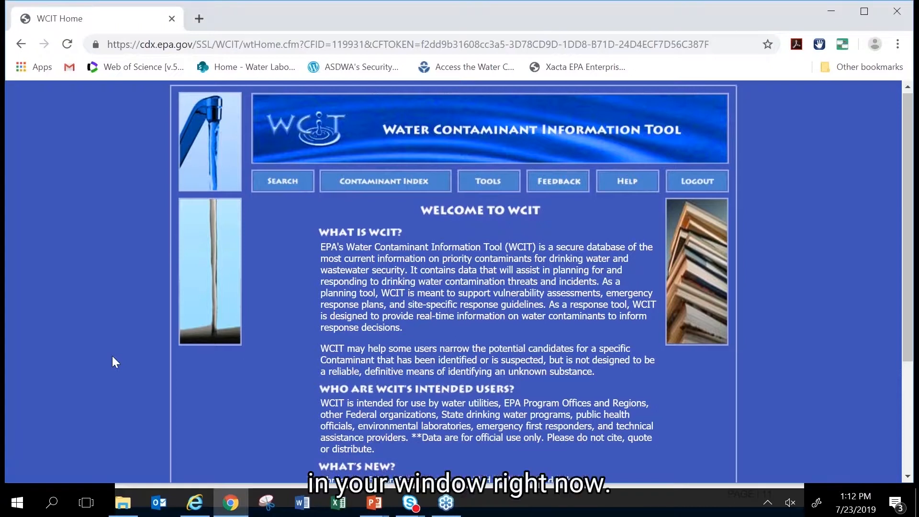
Review the WCIT welcome page, including the intended users, what's new, last update and help sections
scroll(112, 356, down, 1)
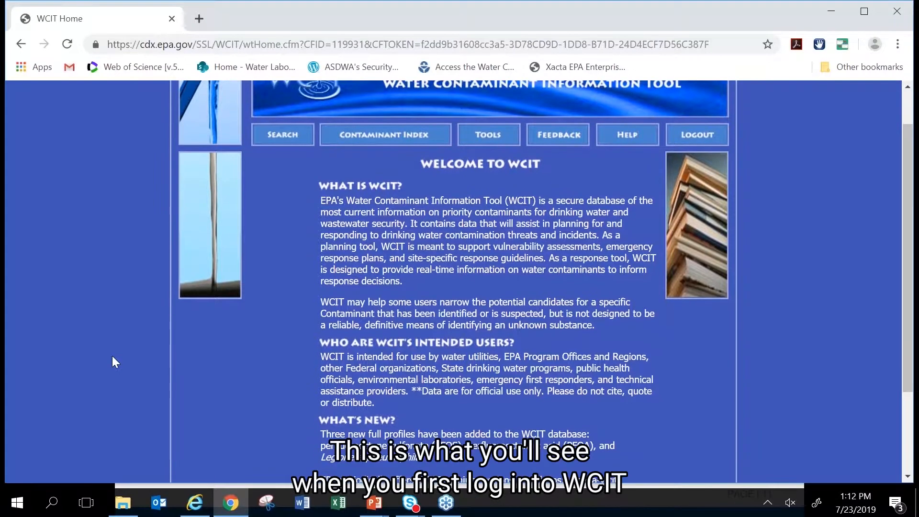
scroll(113, 357, up, 1)
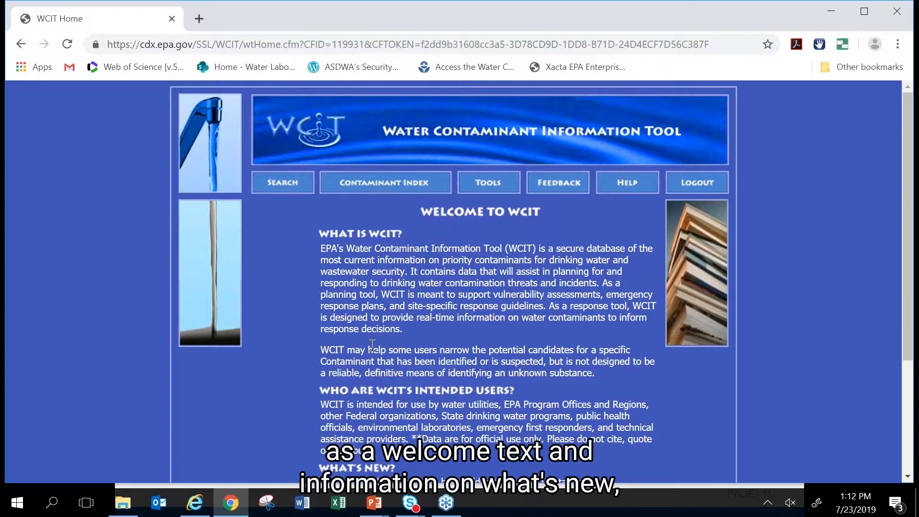
scroll(372, 345, down, 3)
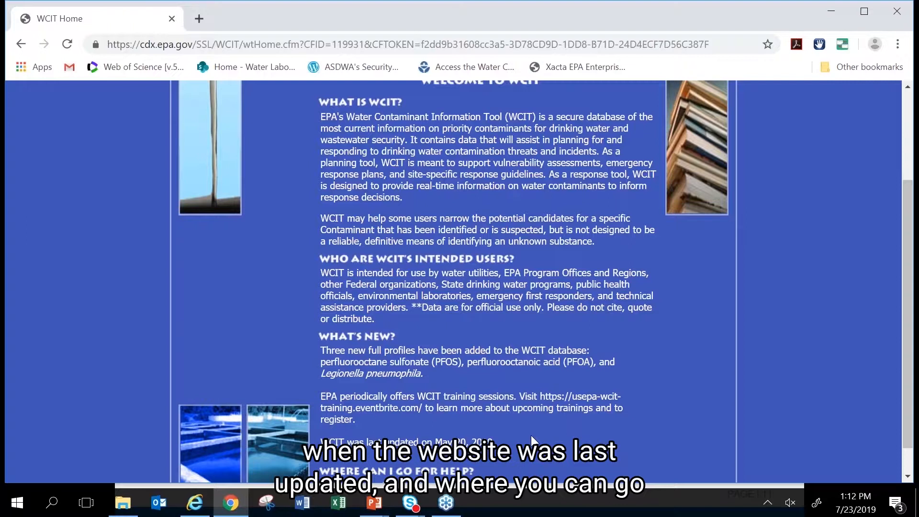
scroll(530, 435, down, 1)
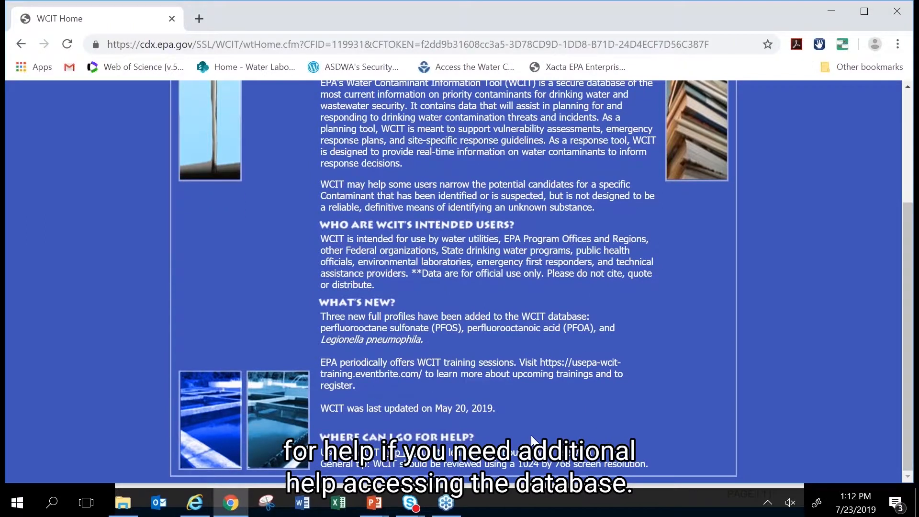
scroll(531, 440, up, 5)
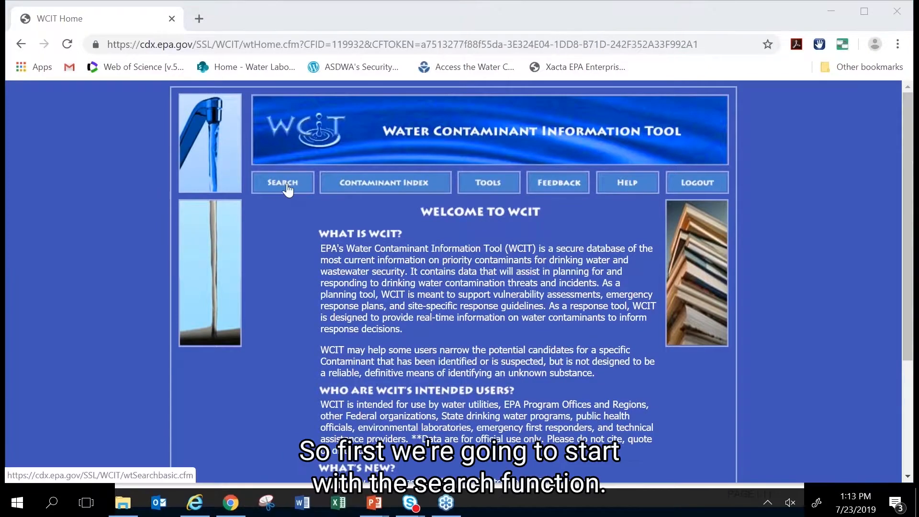
Search all WCIT data for "headaches" and look through the list of matching contaminants
click(288, 184)
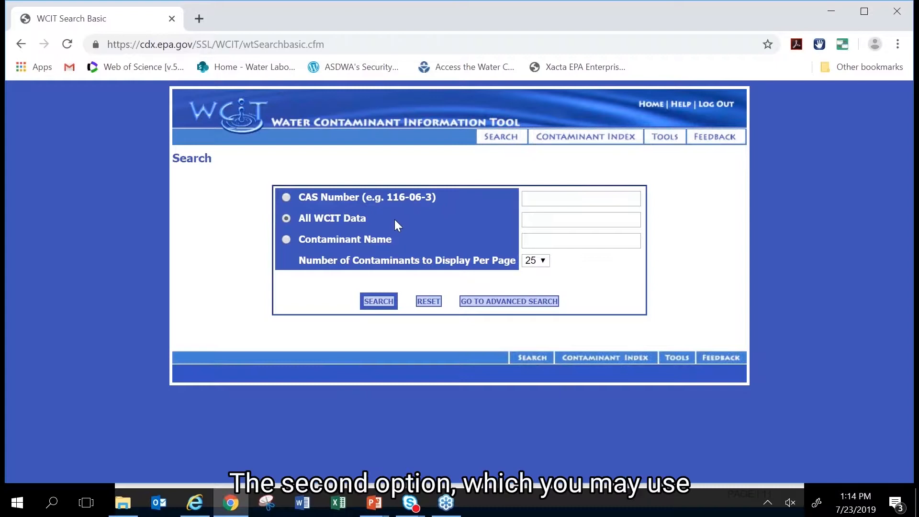
click(561, 219)
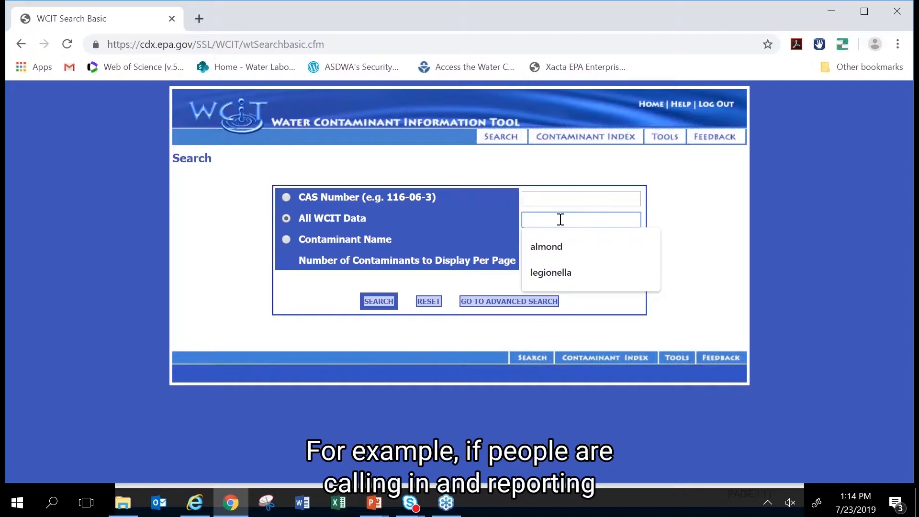
text(headac)
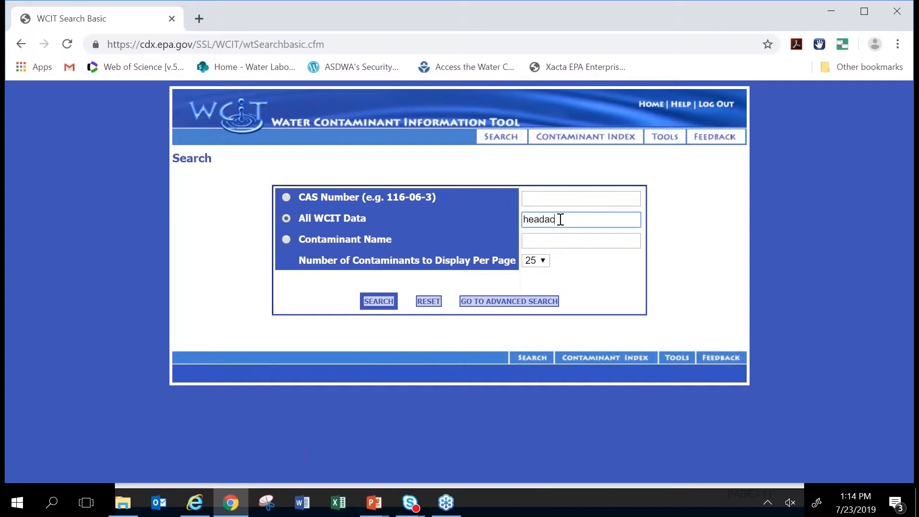
text(hes)
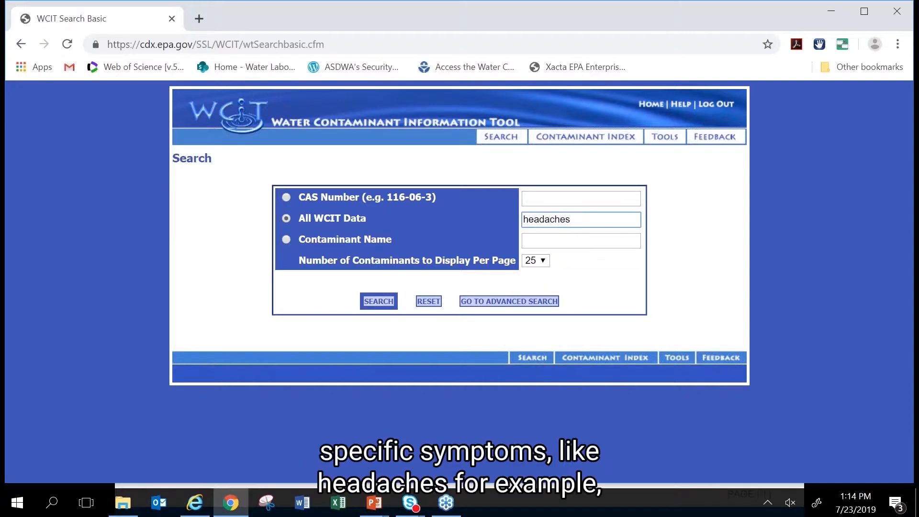
click(385, 301)
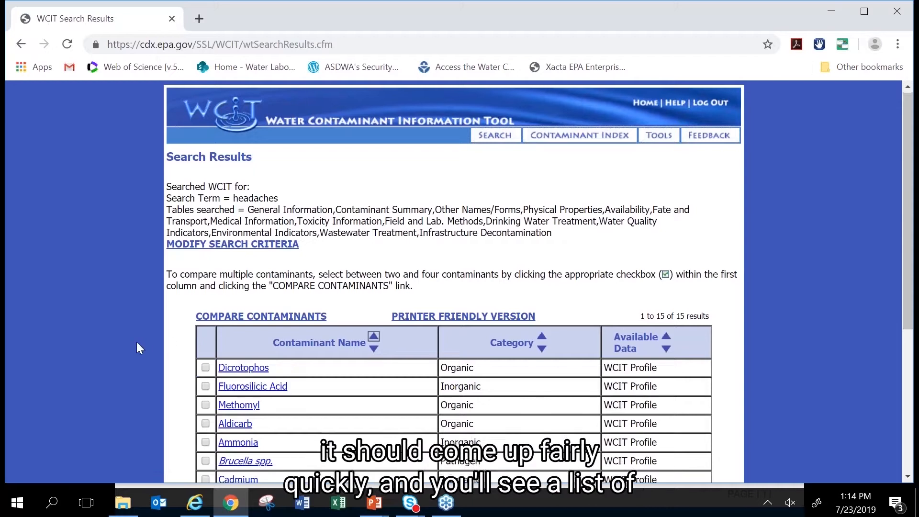
scroll(136, 342, down, 3)
scroll(137, 342, down, 2)
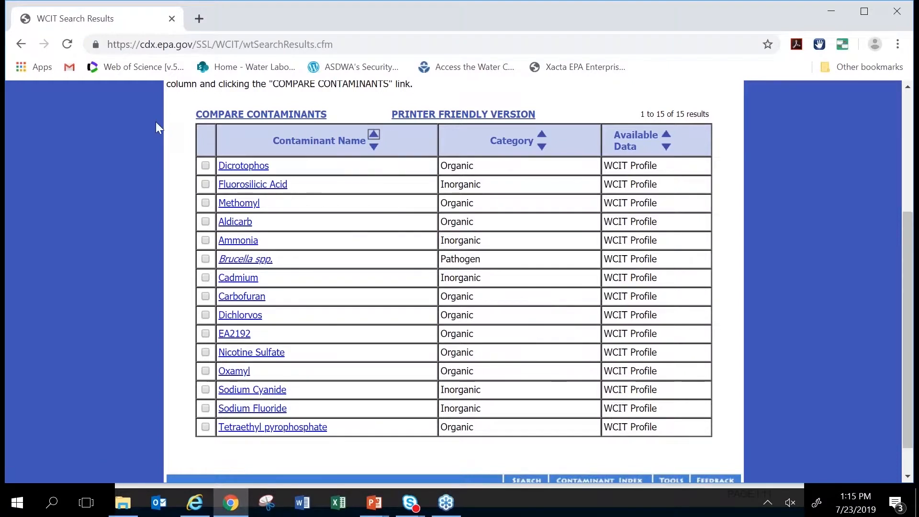
scroll(156, 125, up, 5)
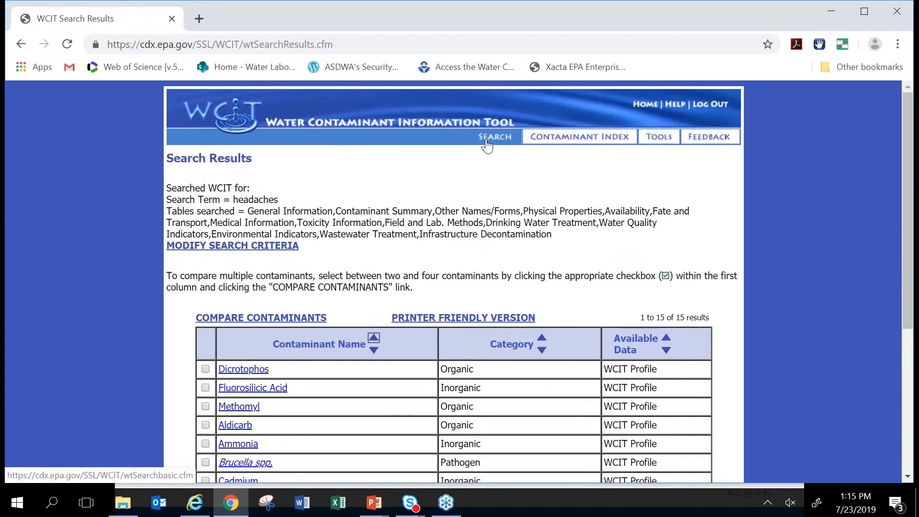
Run a new search by contaminant name for "dicrotophos" and open the Dicrotophos profile
click(487, 145)
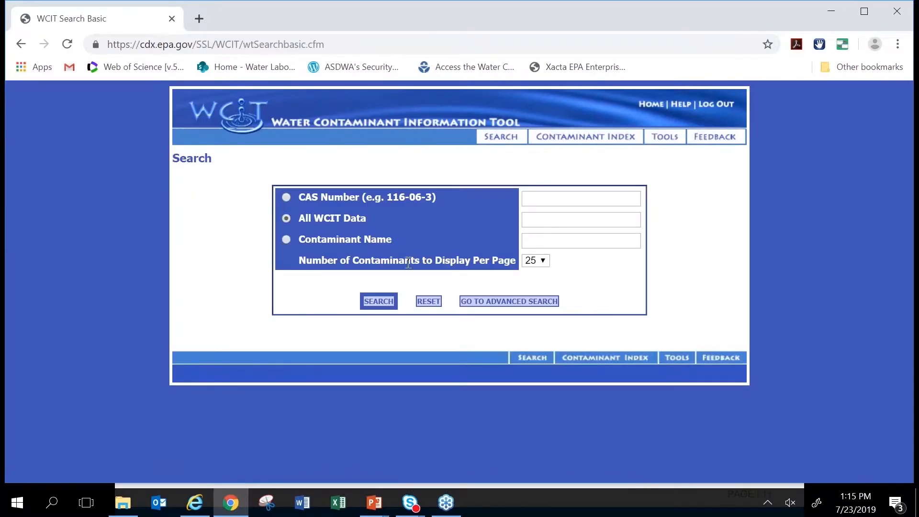
click(286, 239)
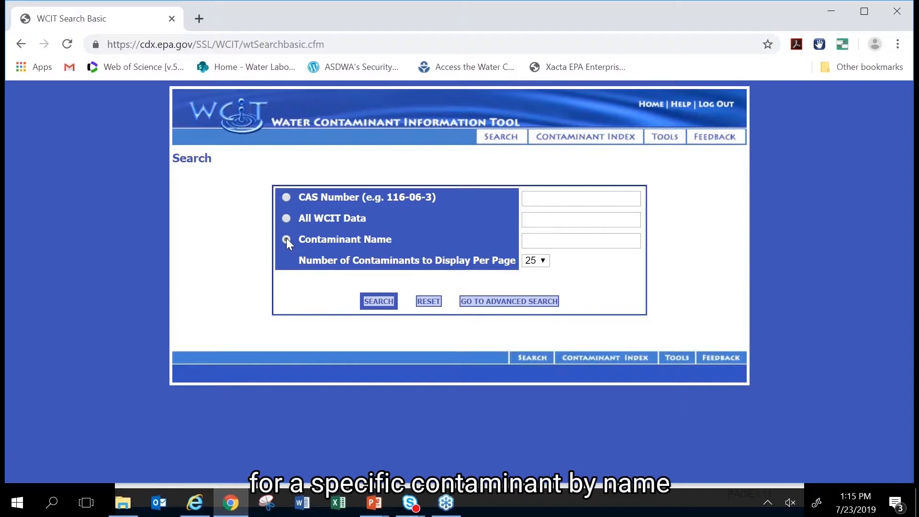
click(566, 242)
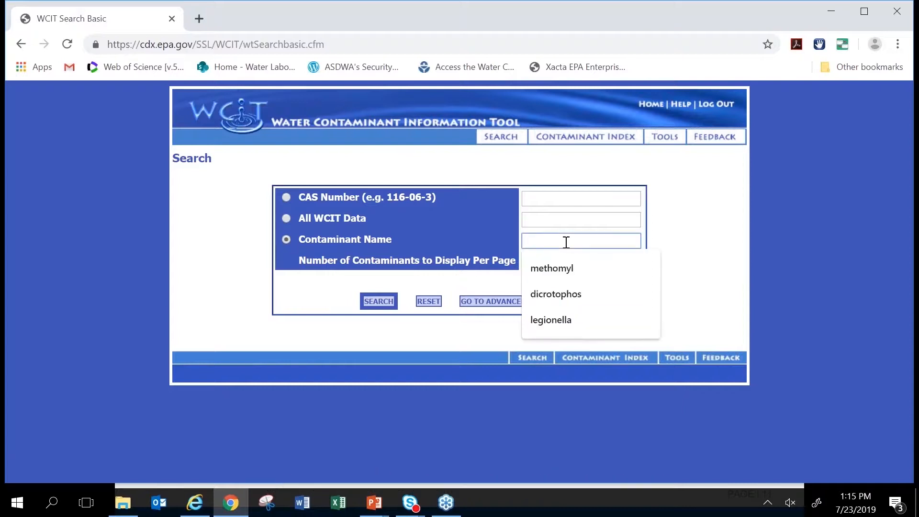
text(di)
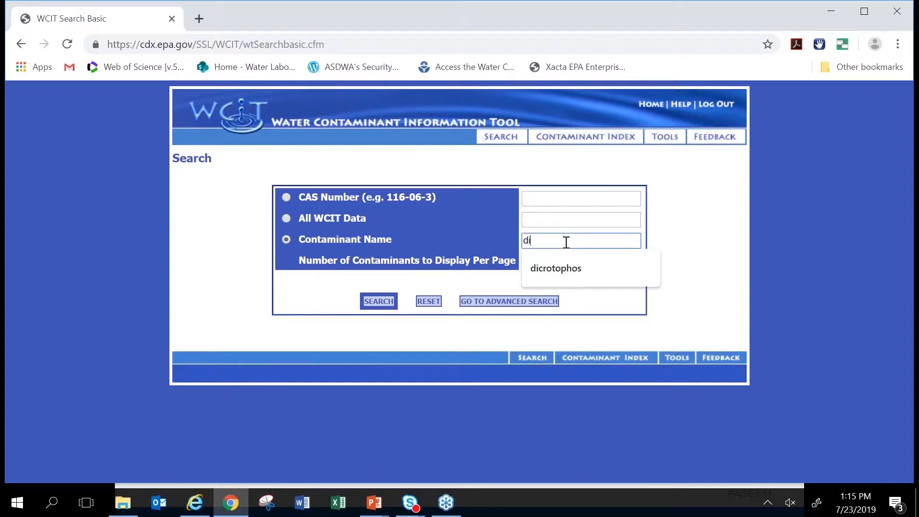
text(crotophos)
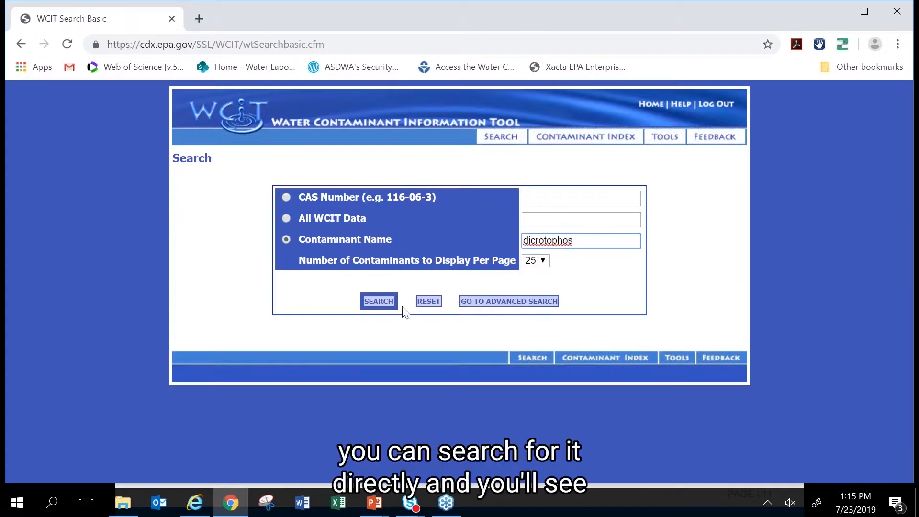
click(379, 302)
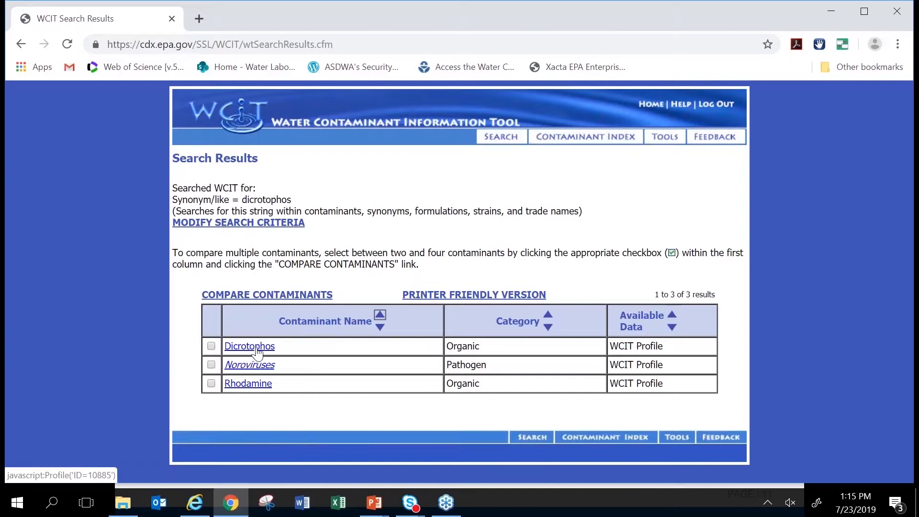
click(257, 354)
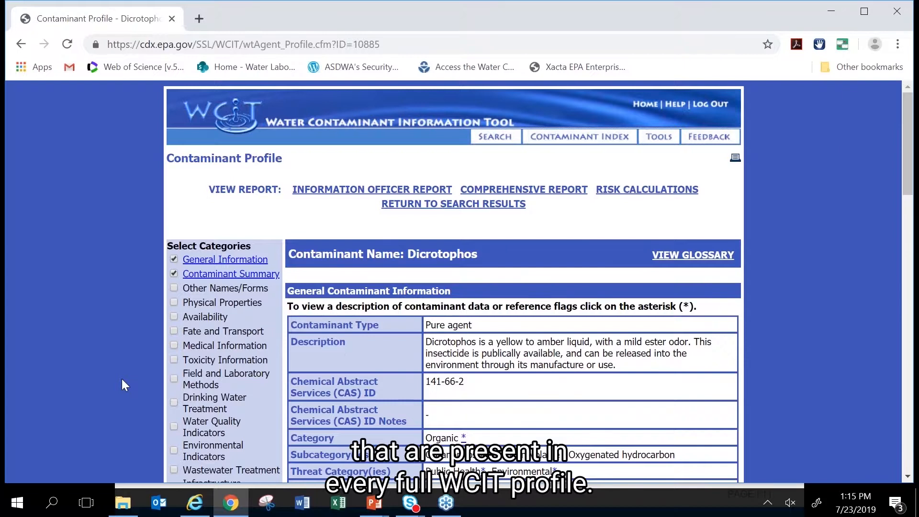
Include all categories in the Dicrotophos profile and show the references for its data
scroll(122, 380, down, 2)
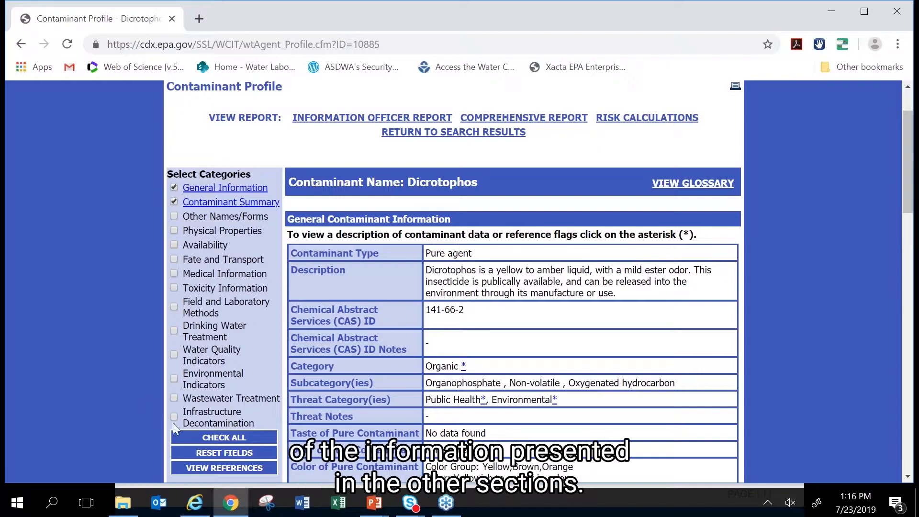
click(229, 438)
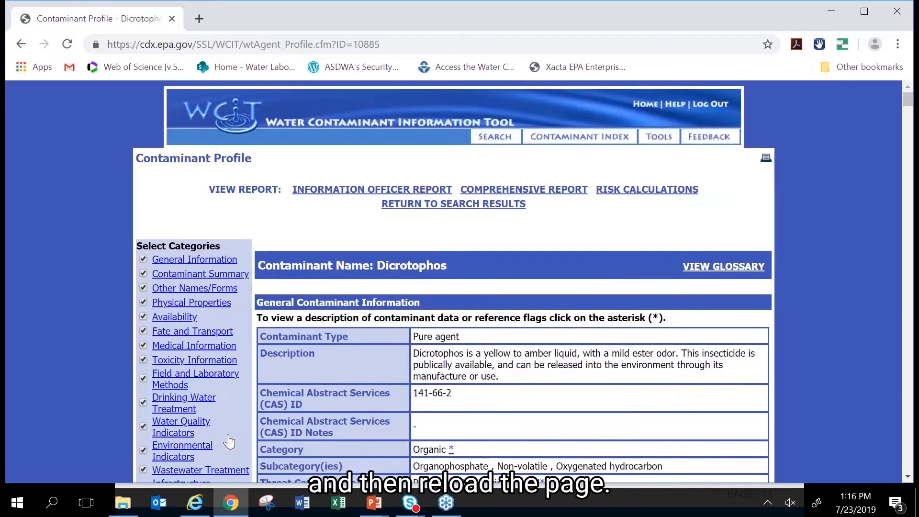
scroll(229, 442, down, 3)
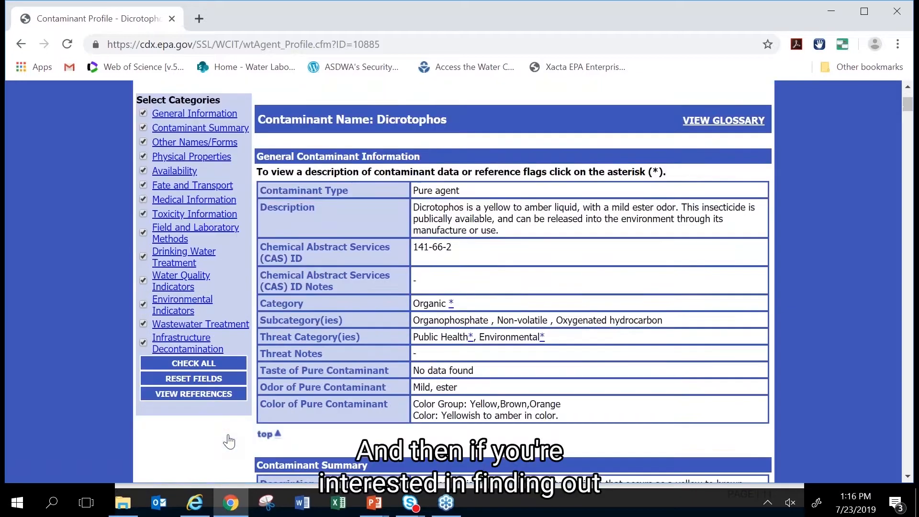
scroll(229, 441, down, 2)
scroll(229, 442, up, 1)
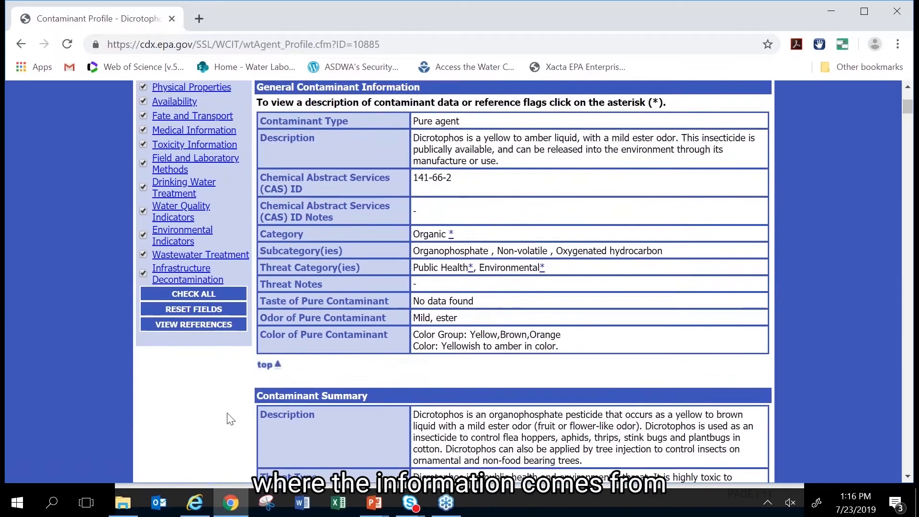
click(208, 330)
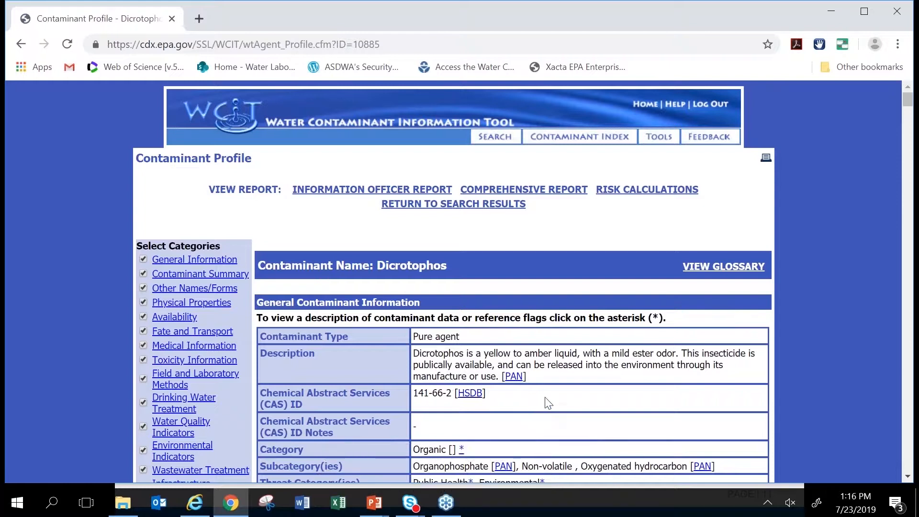
Review the General Contaminant Information and Contaminant Summary sections of the Dicrotophos profile, from description through wastewater
scroll(548, 404, down, 1)
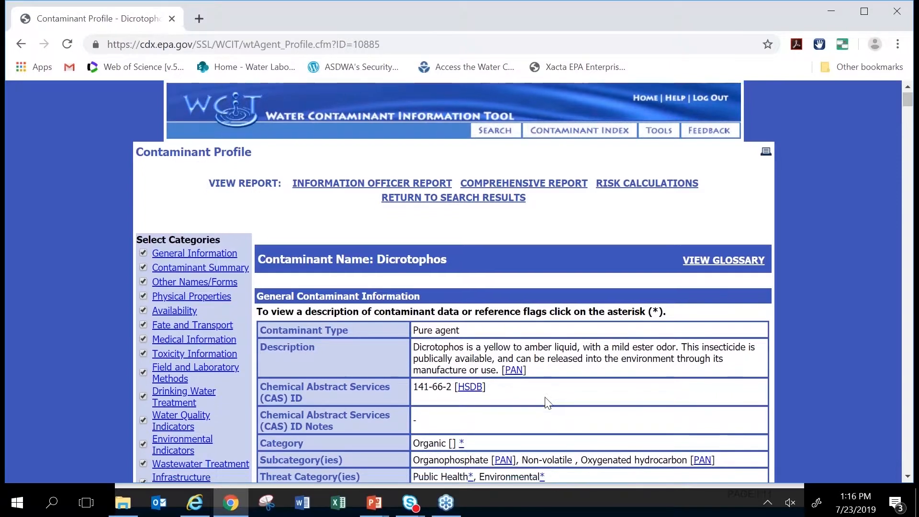
scroll(549, 404, down, 1)
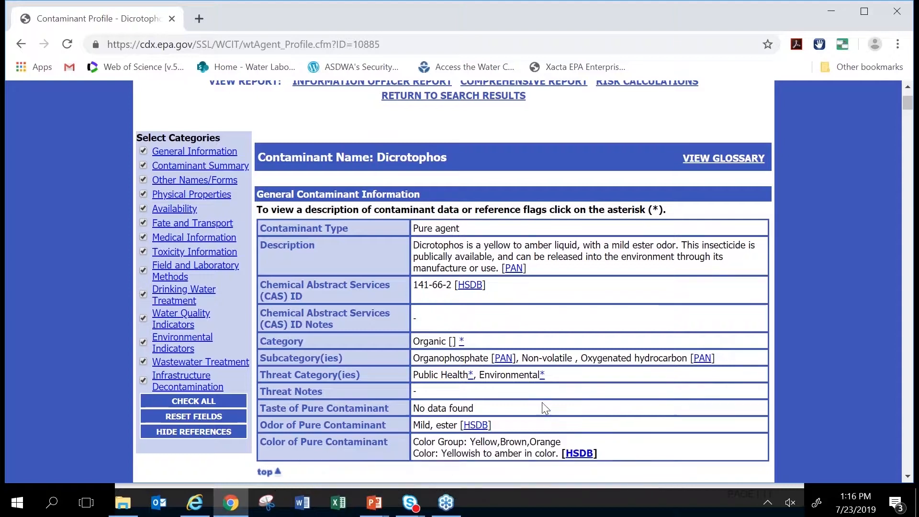
scroll(542, 407, down, 5)
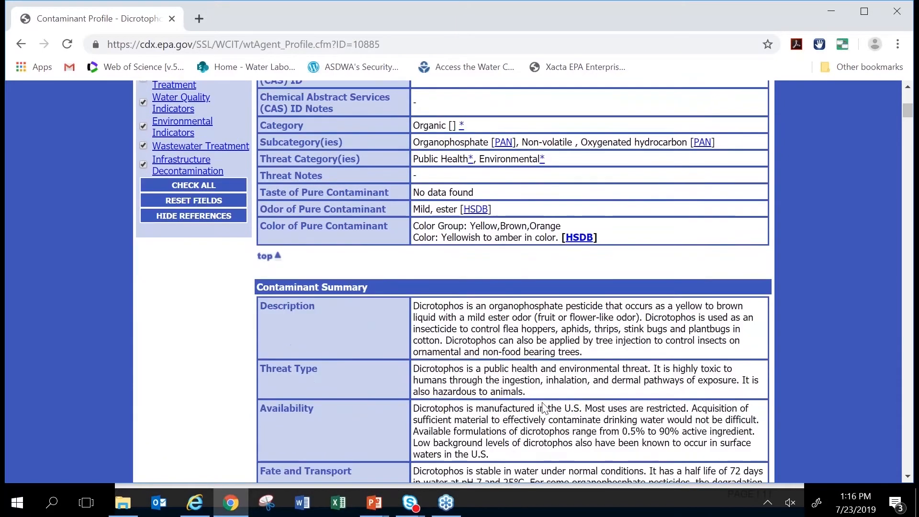
scroll(543, 407, down, 1)
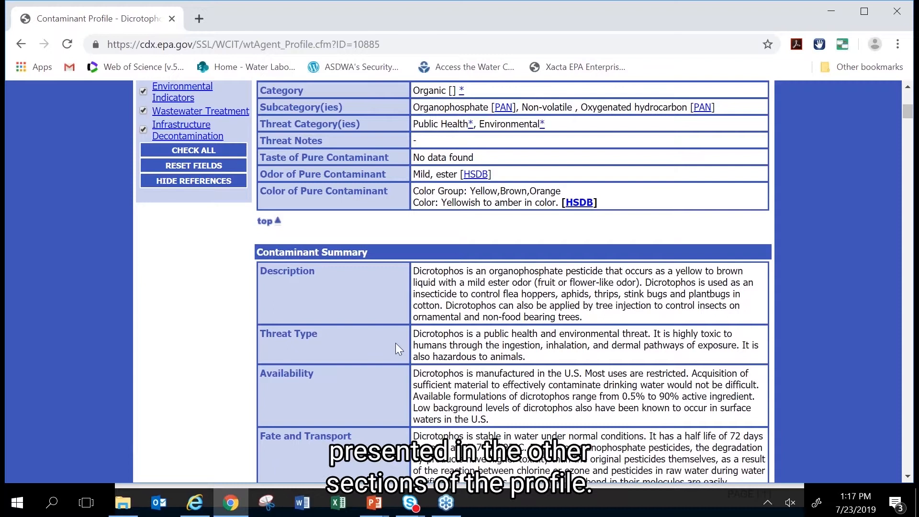
scroll(395, 343, down, 3)
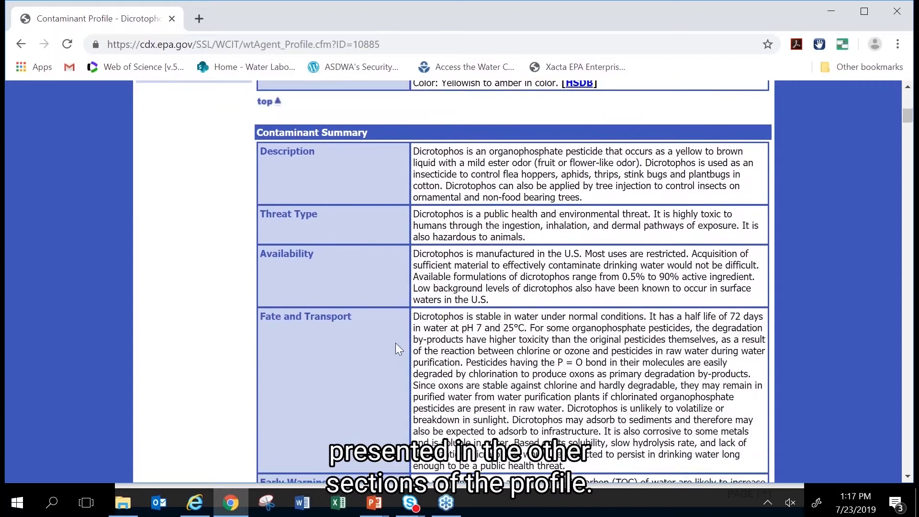
scroll(395, 343, down, 2)
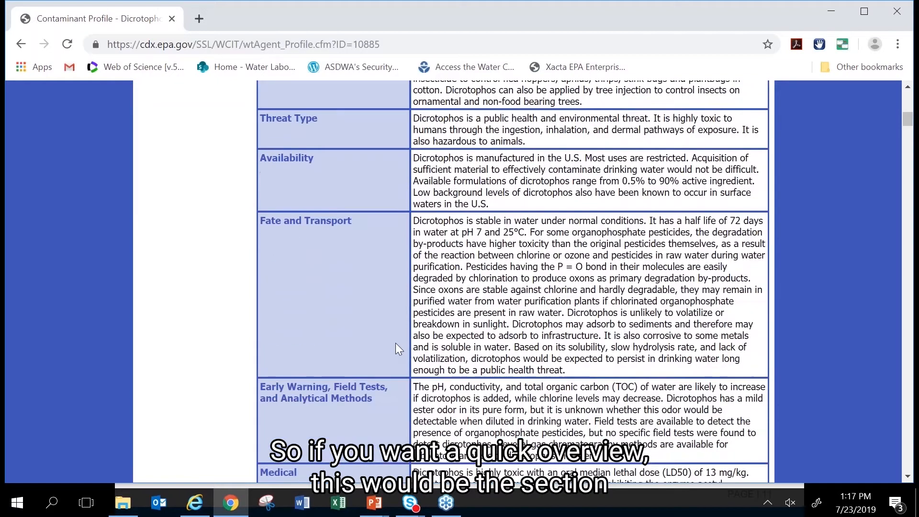
scroll(395, 343, down, 1)
scroll(396, 343, down, 3)
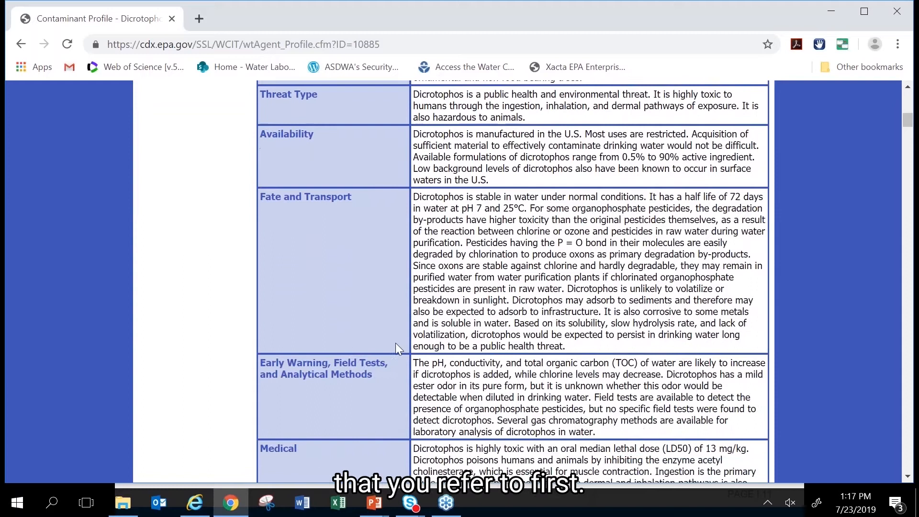
scroll(396, 343, down, 2)
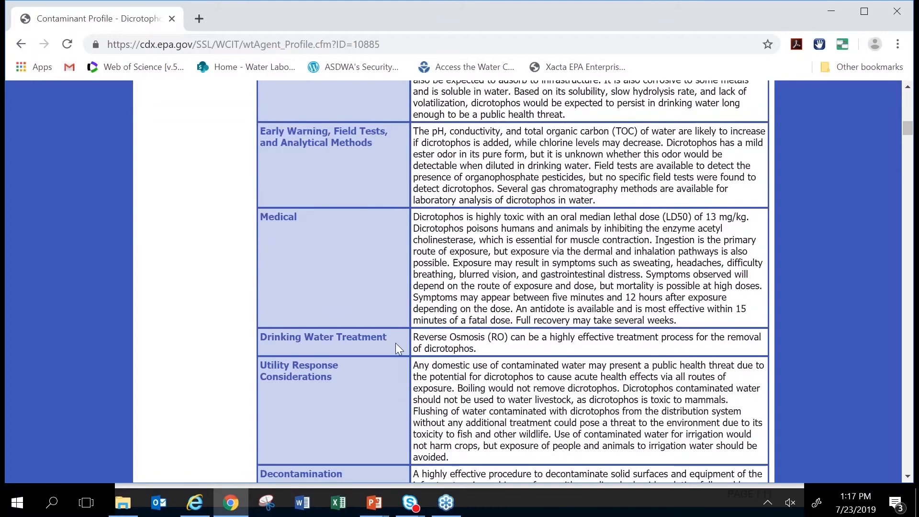
scroll(395, 343, down, 2)
scroll(395, 343, down, 2)
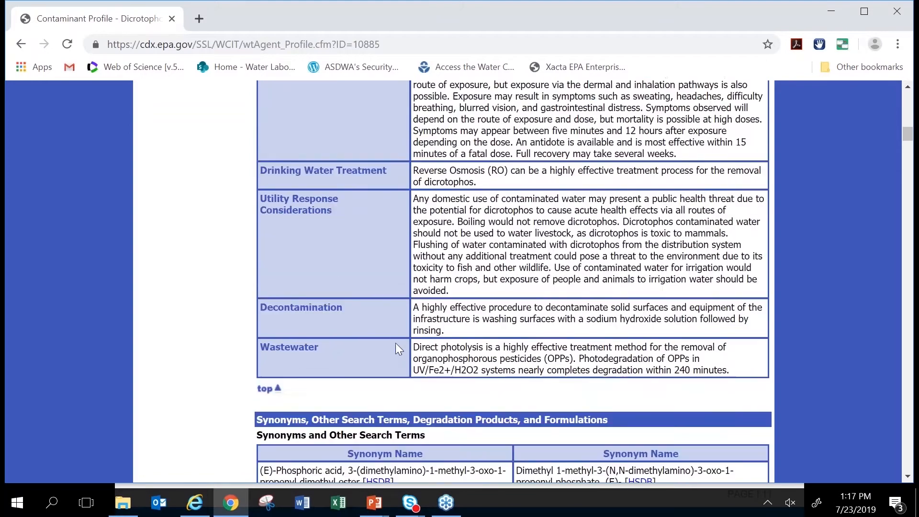
Look through the synonyms, other search terms and formulations listed for Dicrotophos
scroll(395, 343, down, 4)
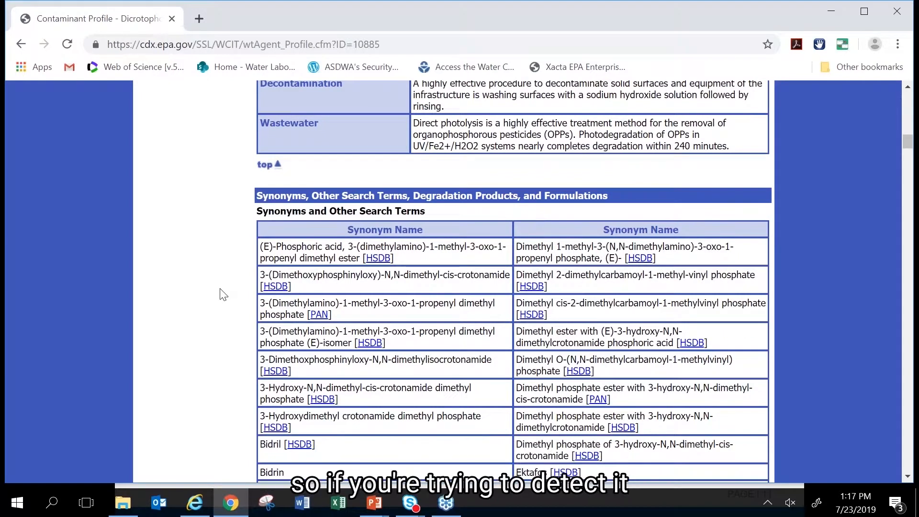
scroll(223, 295, down, 3)
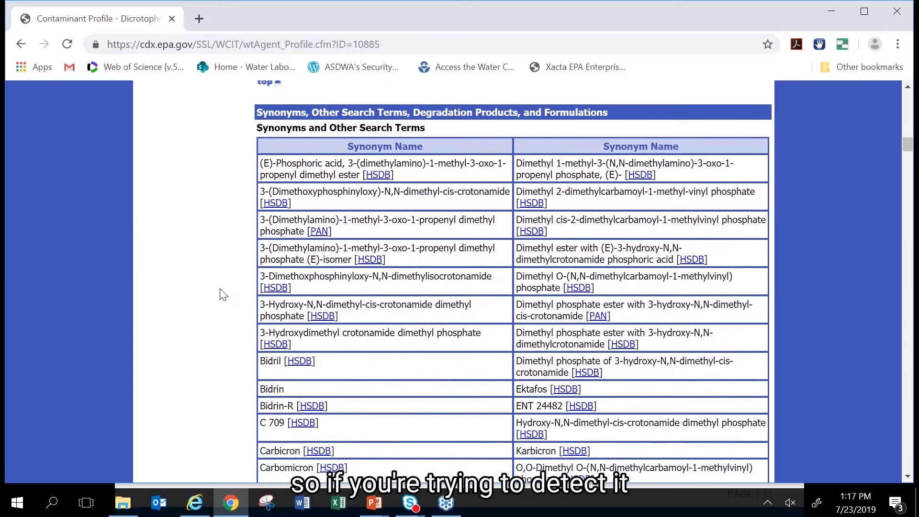
scroll(223, 294, down, 1)
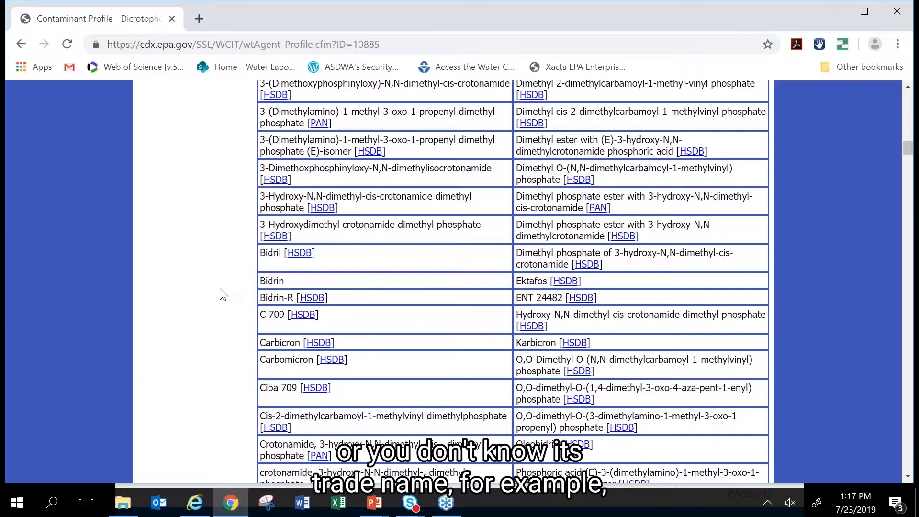
scroll(223, 295, down, 5)
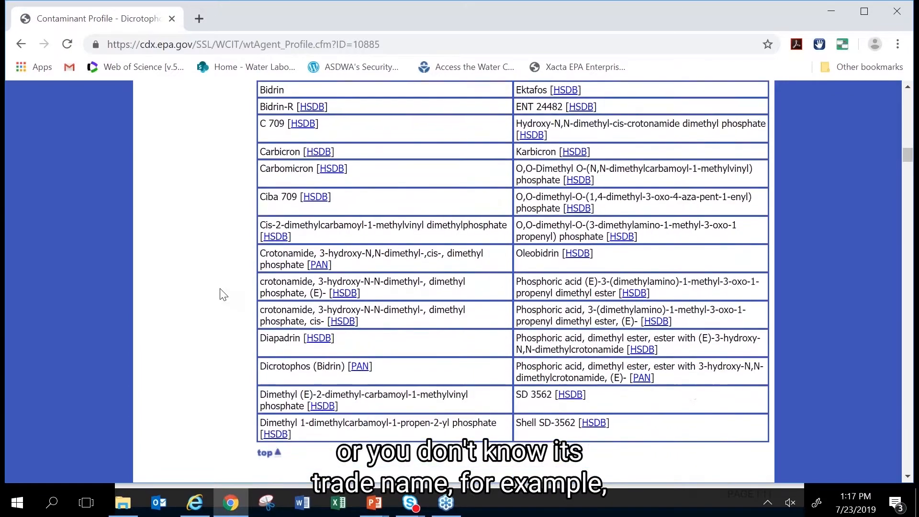
scroll(223, 294, down, 2)
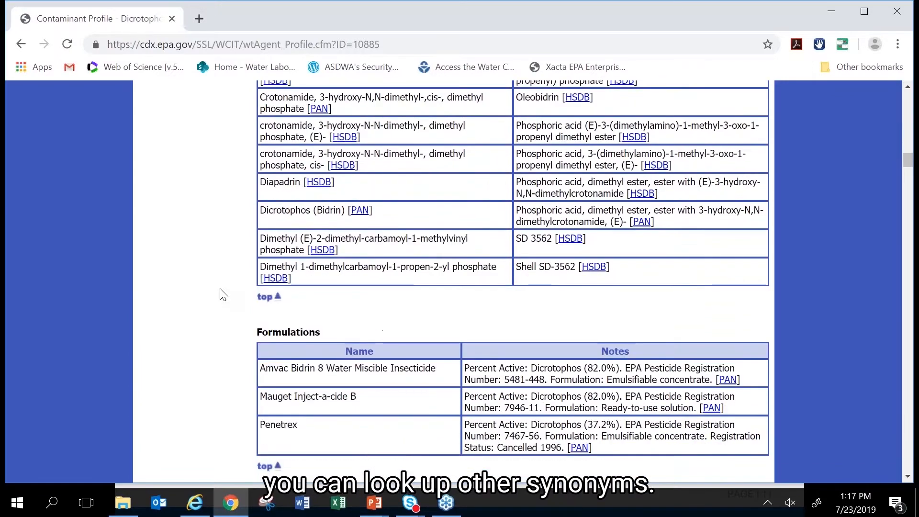
scroll(223, 358, down, 1)
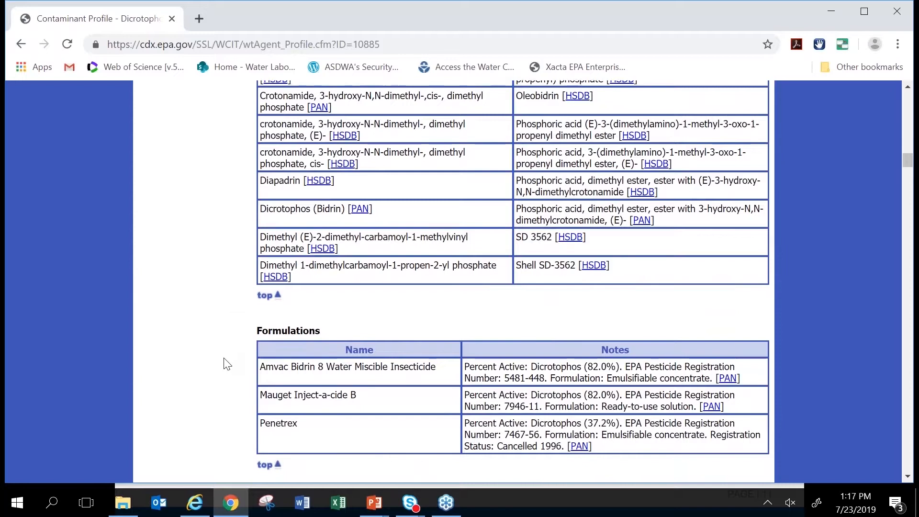
scroll(227, 364, down, 4)
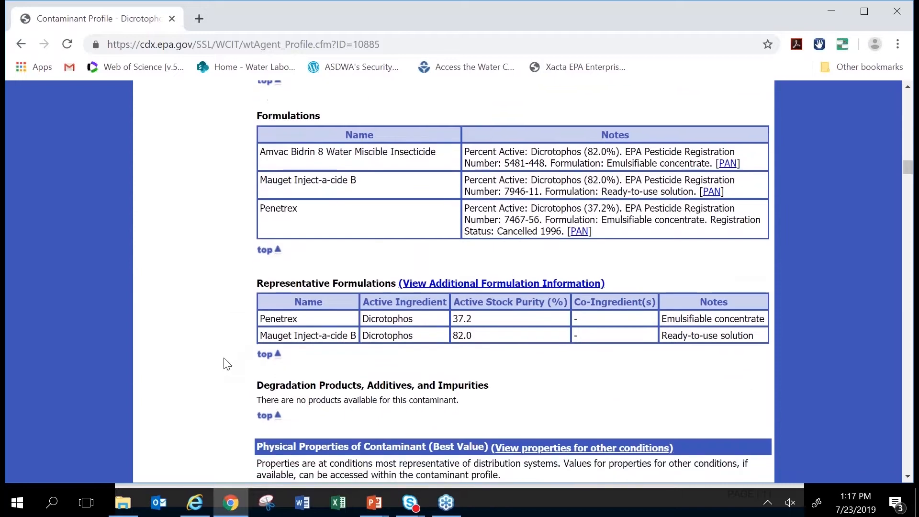
Examine the best-value physical properties of Dicrotophos, such as boiling point, density, melting point, molecular weight and solubility
scroll(227, 364, down, 4)
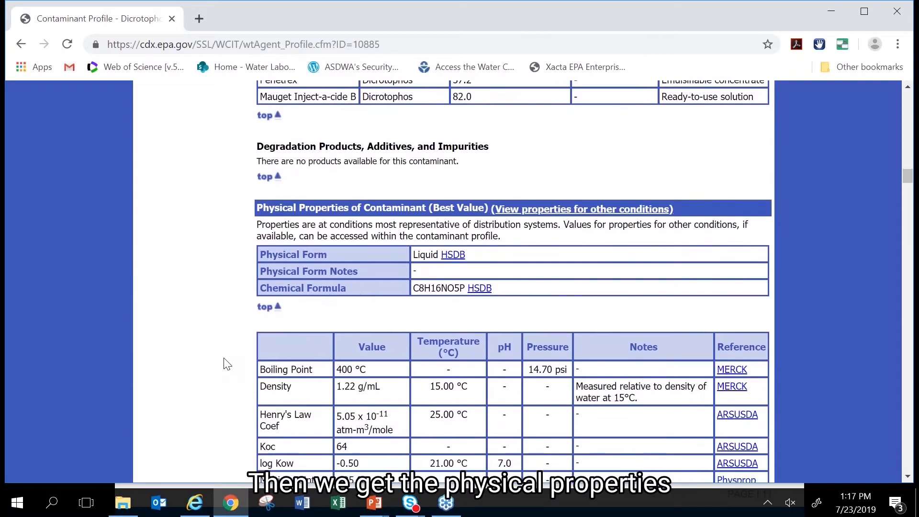
scroll(227, 364, down, 1)
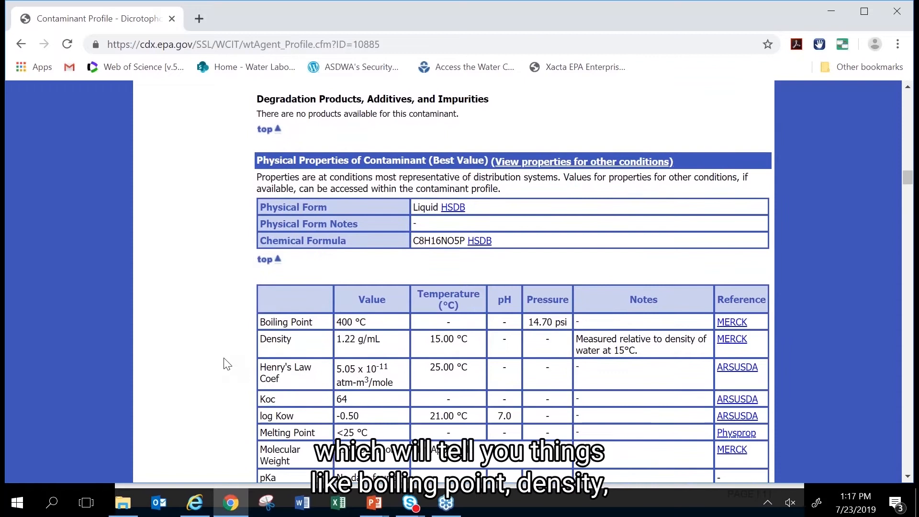
scroll(227, 364, down, 1)
scroll(227, 364, down, 1)
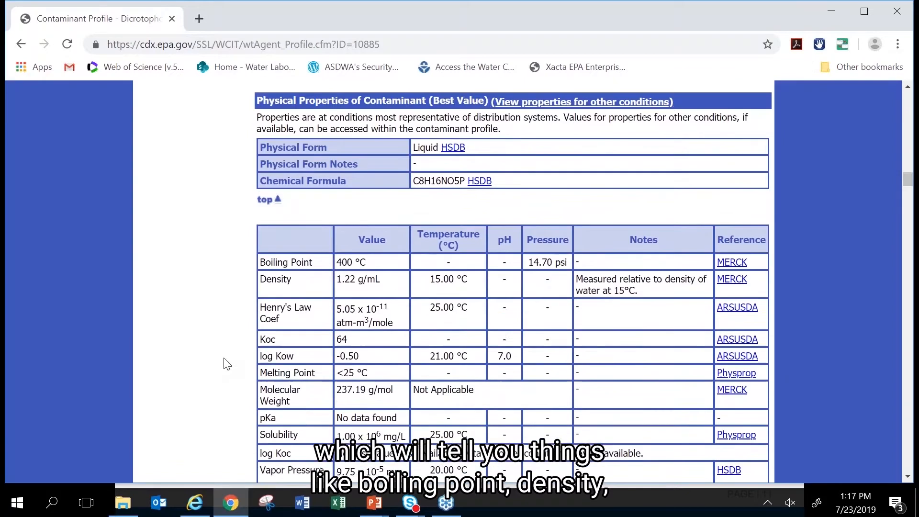
scroll(227, 364, down, 1)
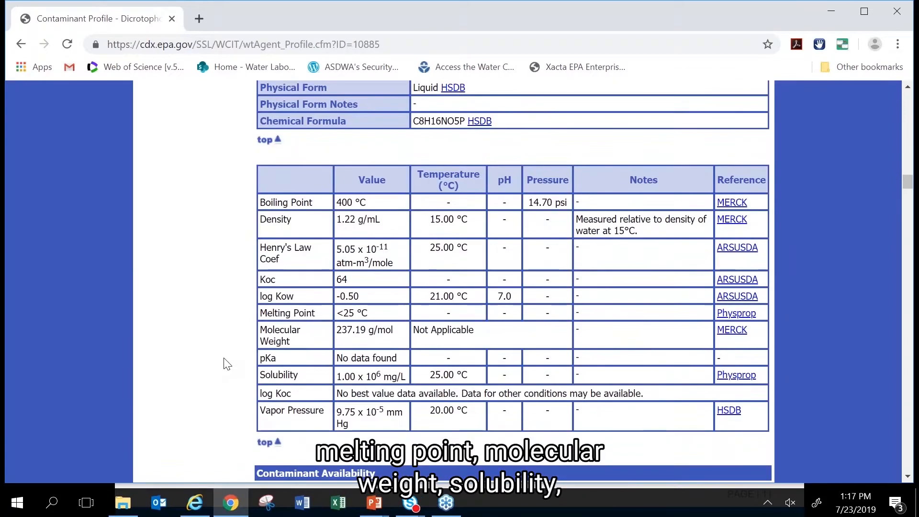
scroll(227, 364, down, 2)
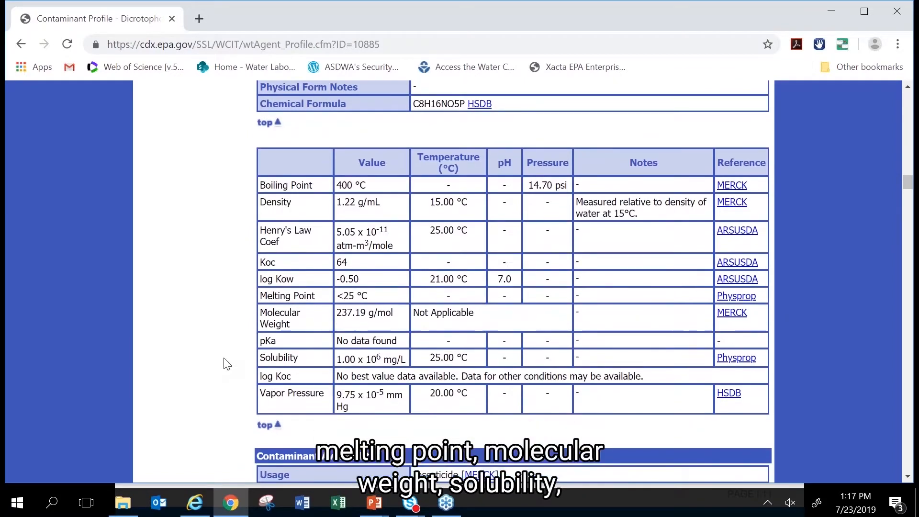
Review the Contaminant Availability section, including source, occurrence, annual production and known regulations
scroll(227, 364, down, 3)
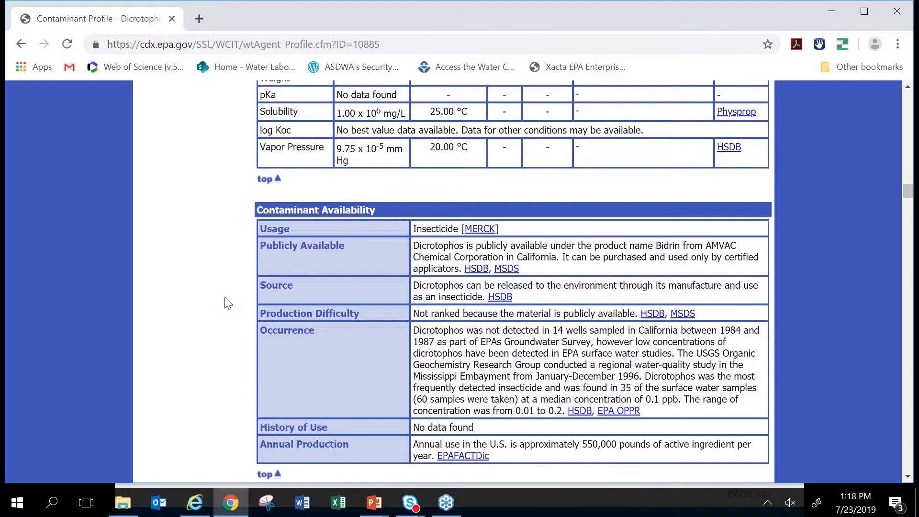
scroll(228, 303, down, 3)
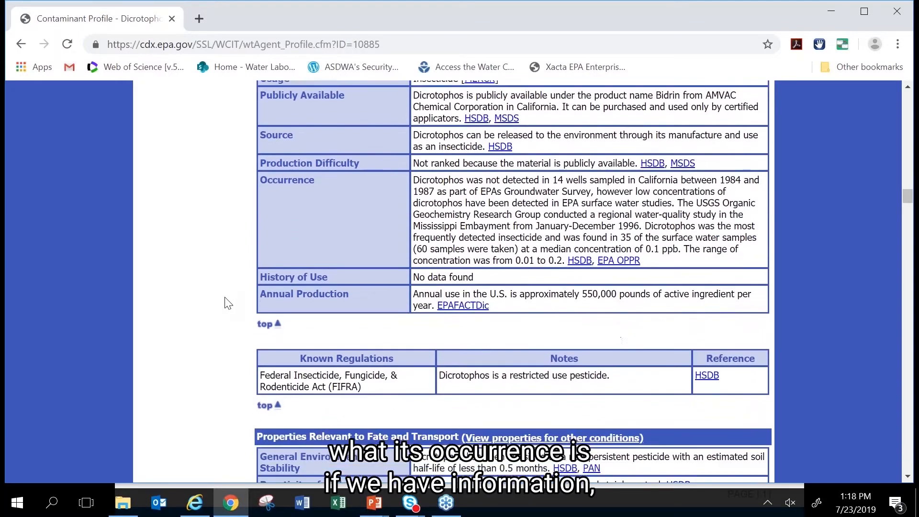
scroll(228, 303, down, 1)
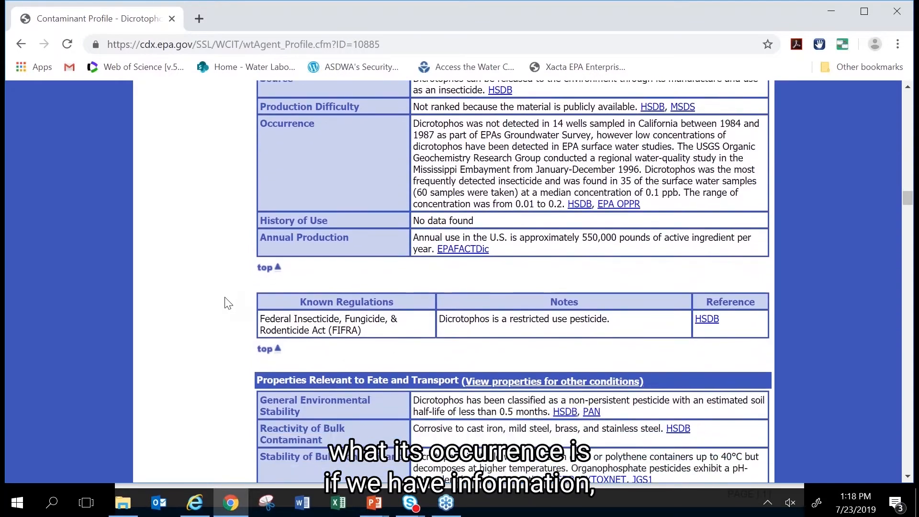
Examine the fate and transport properties, covering stability, reactivity, chlorine impact, adsorption and the half-life and rate table
scroll(228, 303, down, 1)
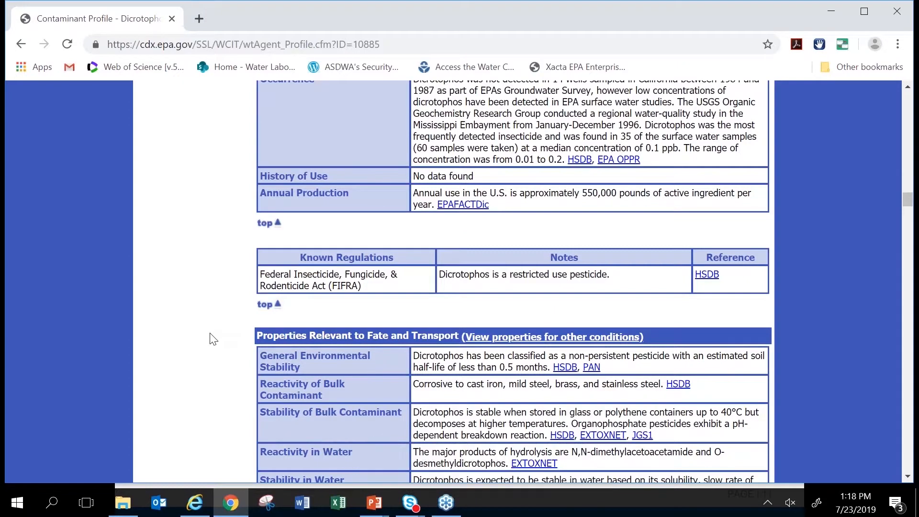
scroll(213, 339, down, 3)
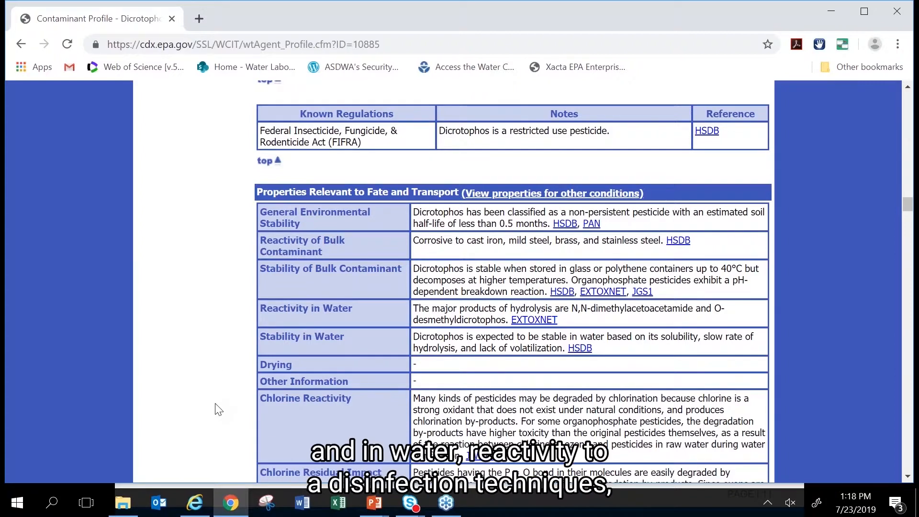
scroll(219, 409, down, 2)
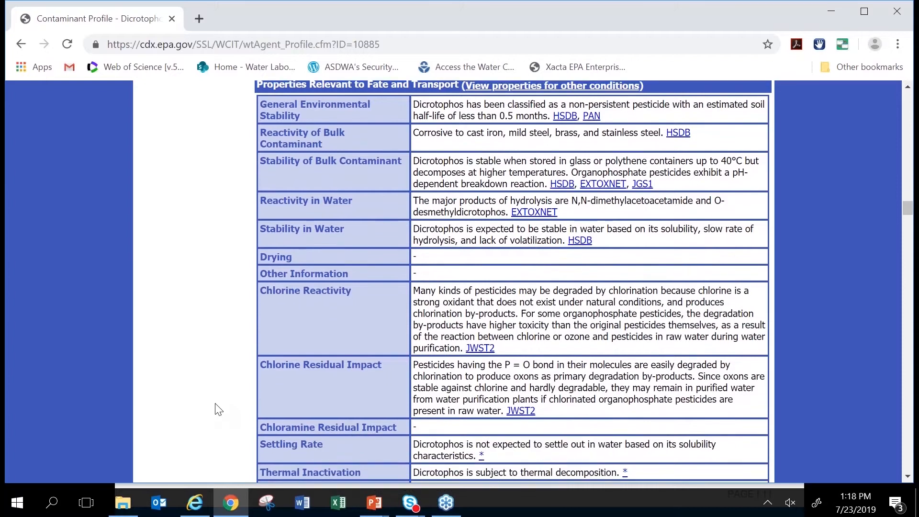
scroll(218, 410, down, 5)
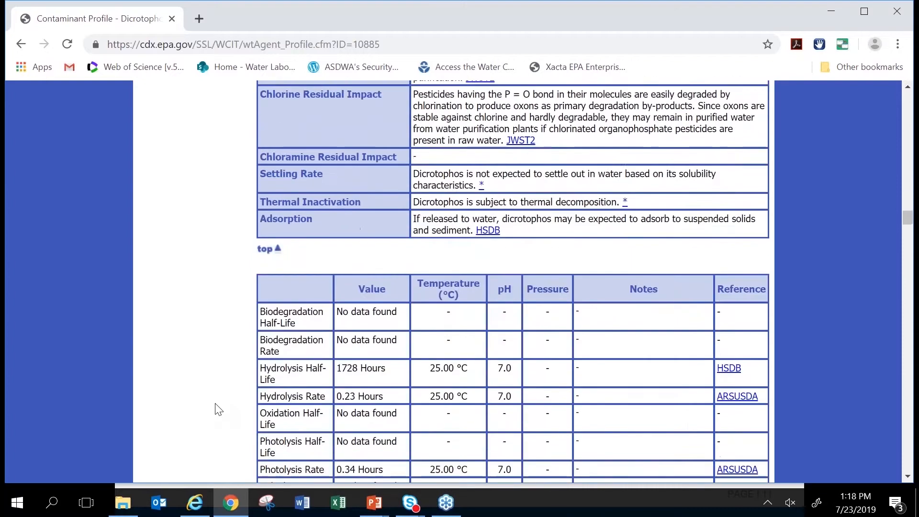
scroll(219, 410, down, 2)
scroll(219, 410, down, 1)
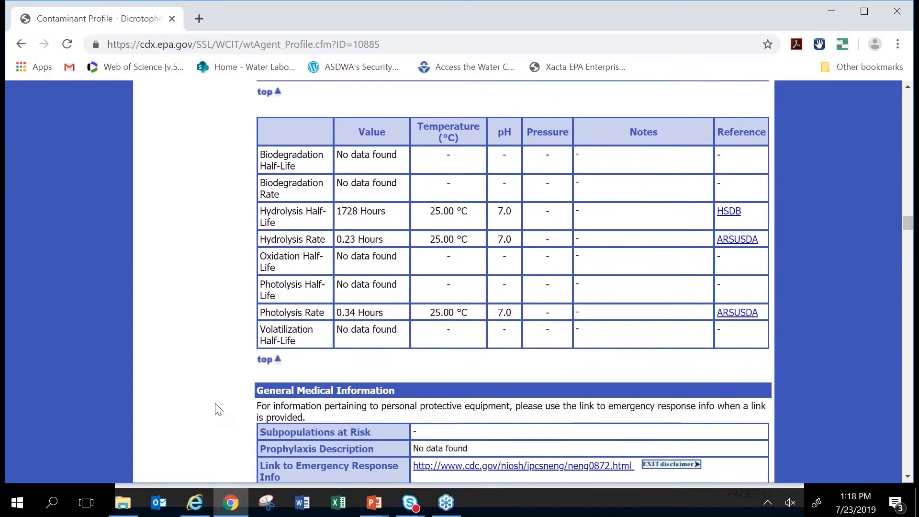
Review the General Medical Information section, including emergency response link, secondary contamination and diagnostic tools
scroll(219, 410, down, 1)
scroll(219, 409, down, 1)
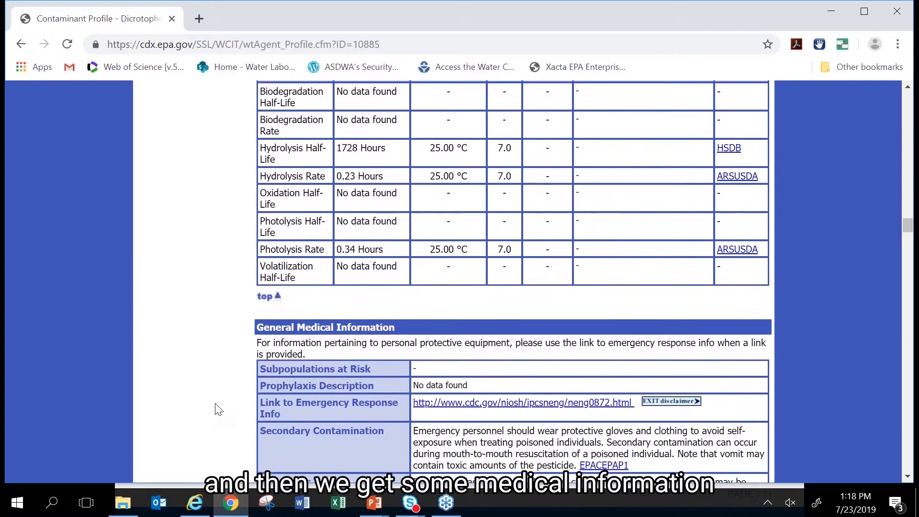
scroll(219, 410, down, 3)
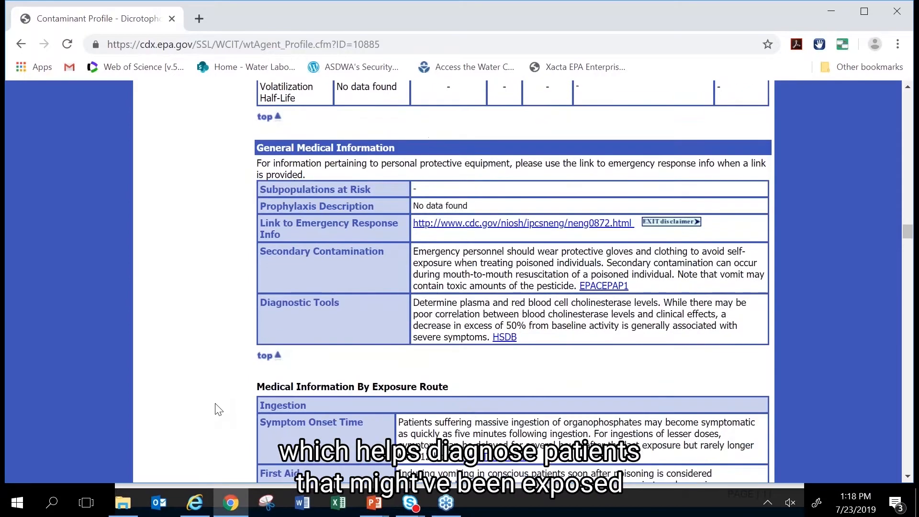
scroll(218, 410, down, 1)
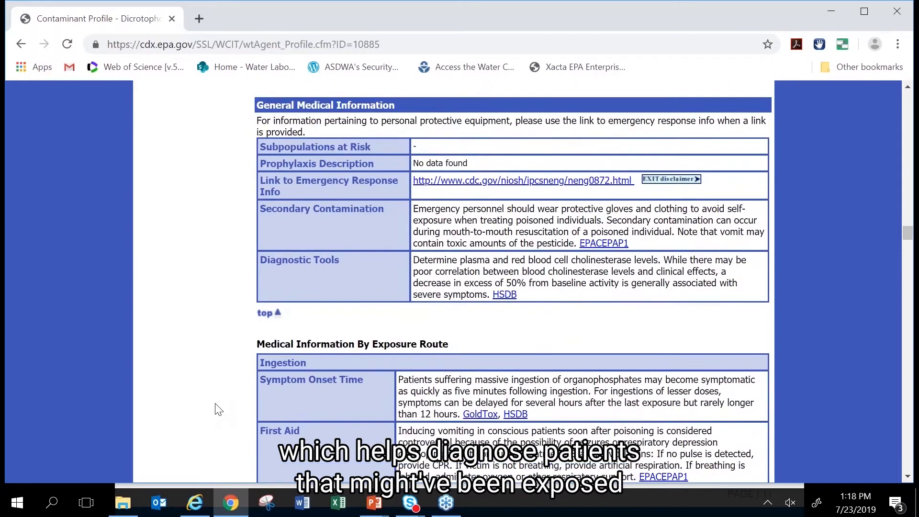
scroll(219, 410, down, 1)
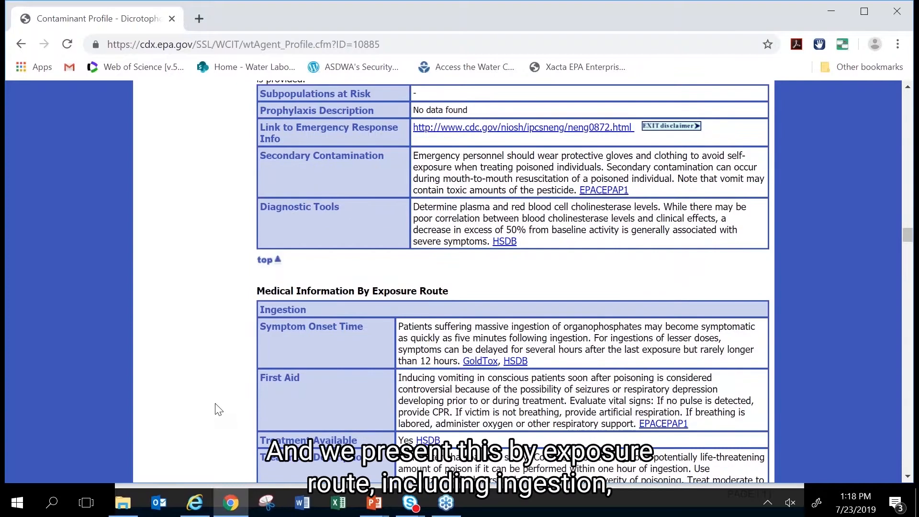
Examine the ingestion exposure route, covering symptom onset, first aid, treatment, morbidity, clinical signs and acute and chronic symptoms
scroll(219, 409, down, 1)
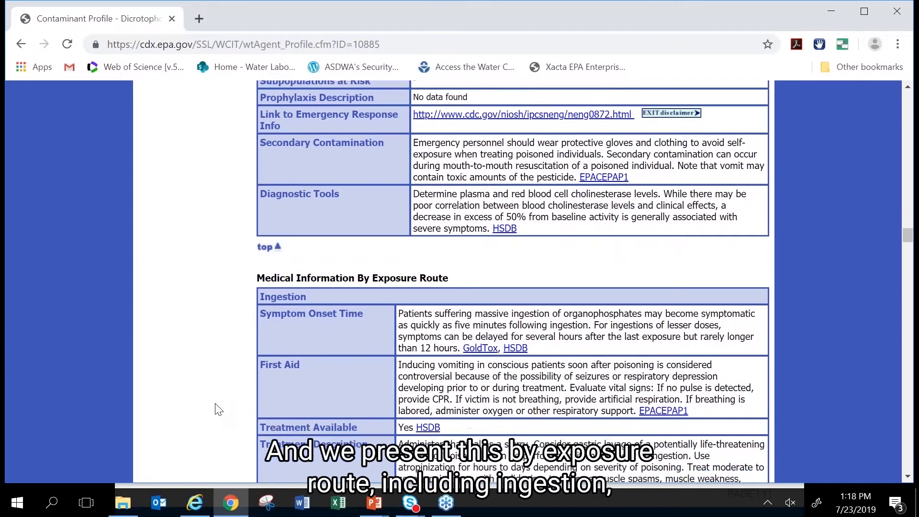
scroll(218, 409, down, 5)
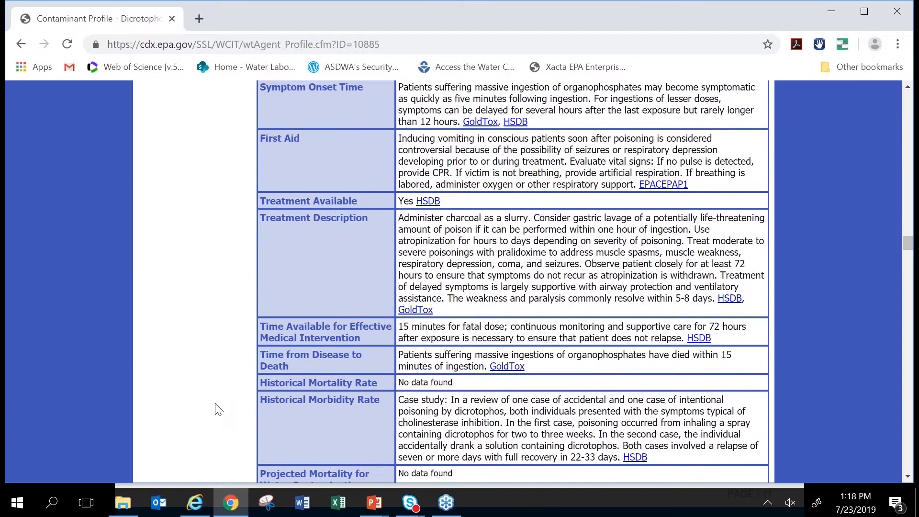
scroll(219, 409, down, 1)
scroll(219, 409, down, 5)
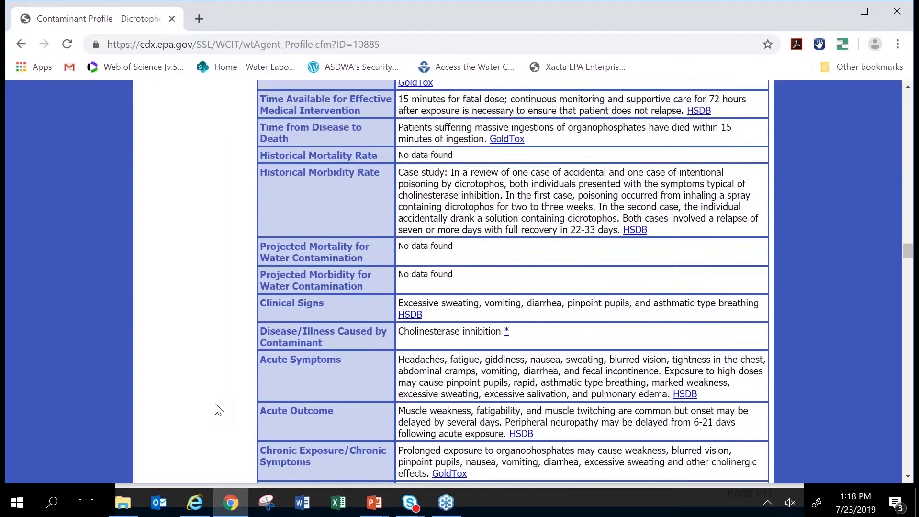
scroll(219, 409, down, 1)
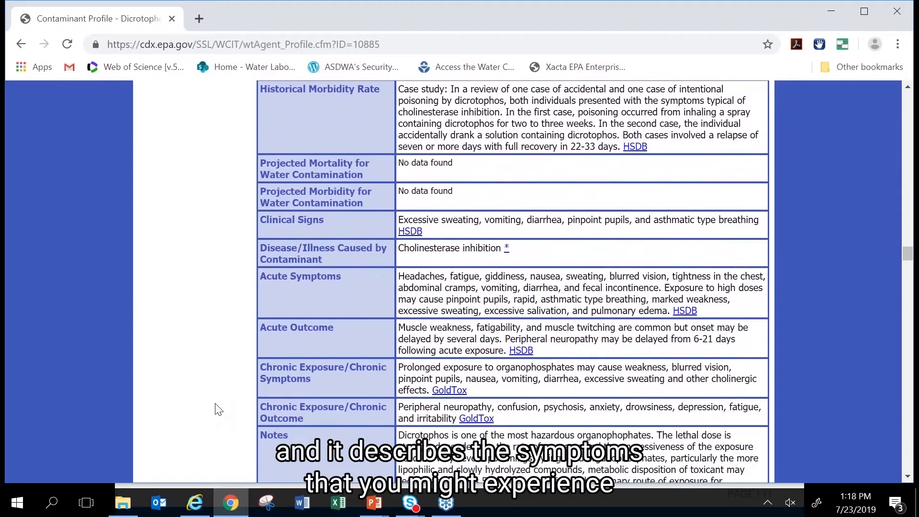
scroll(219, 409, down, 2)
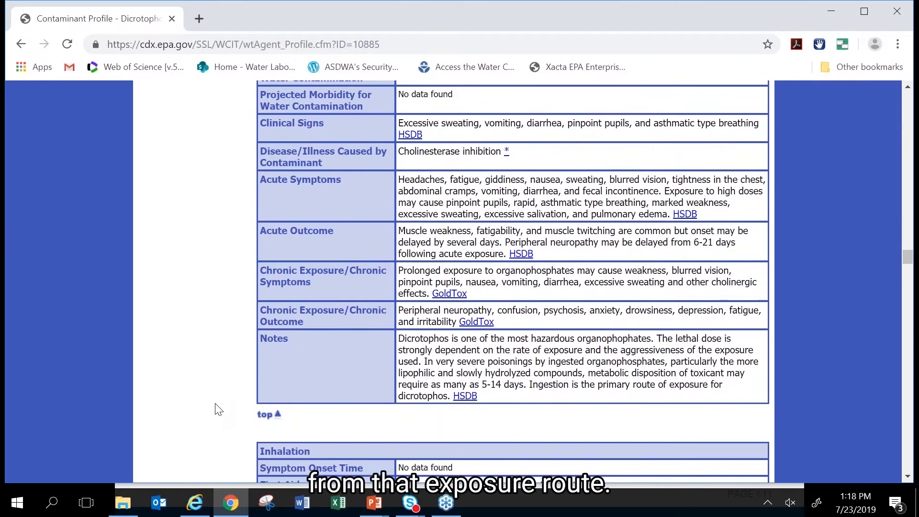
Look through the medical information for the inhalation and dermal exposure routes
scroll(219, 410, down, 4)
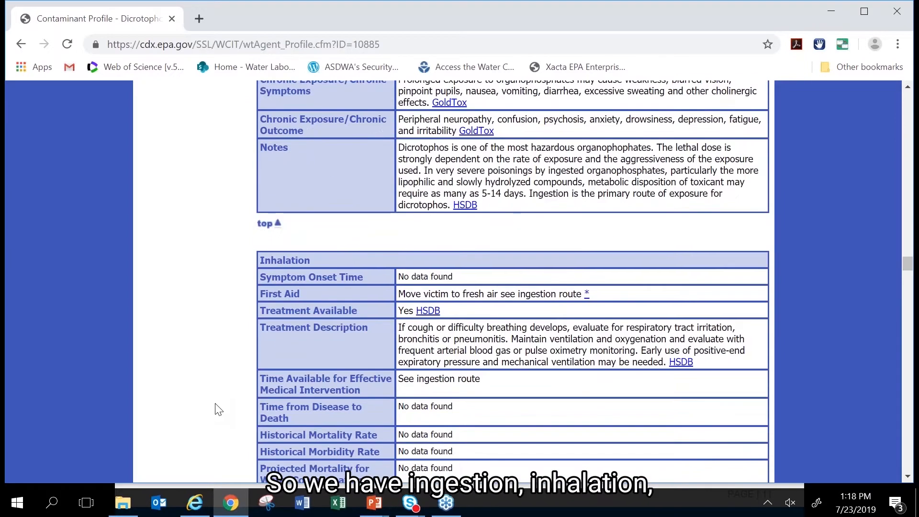
scroll(219, 409, down, 9)
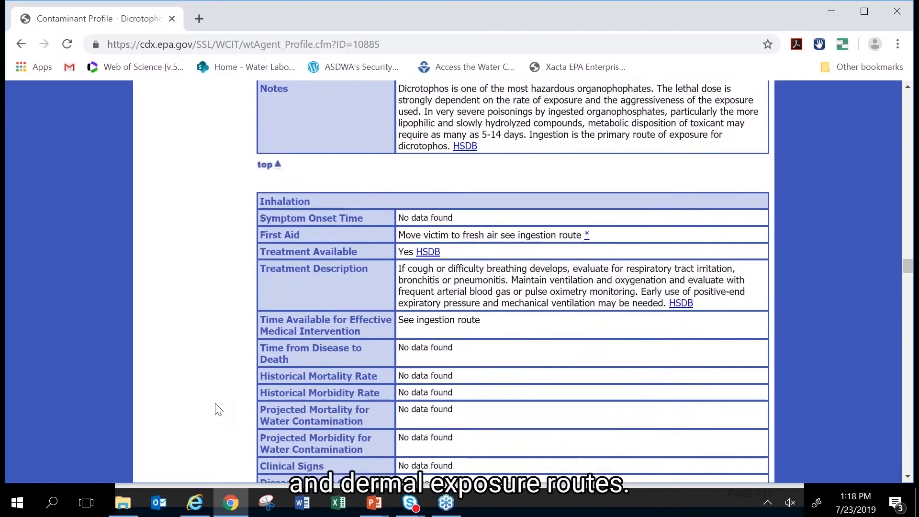
scroll(218, 410, down, 4)
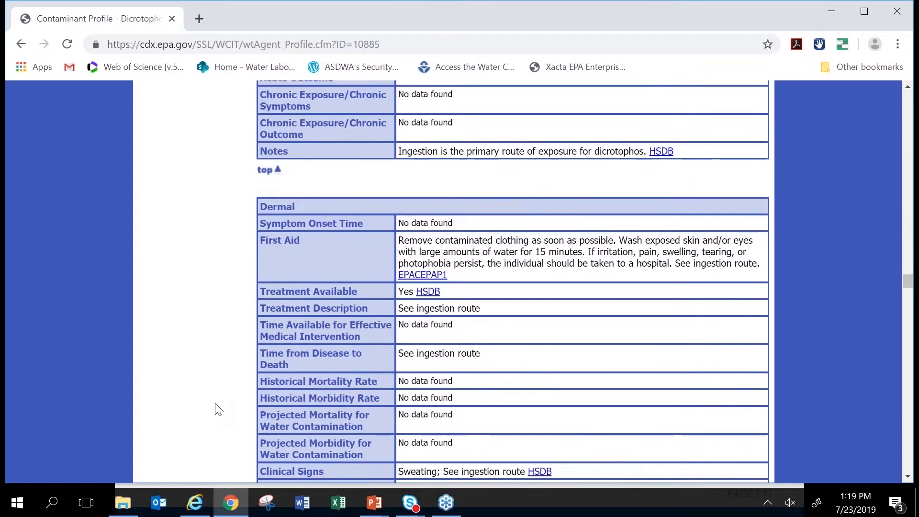
scroll(218, 409, down, 6)
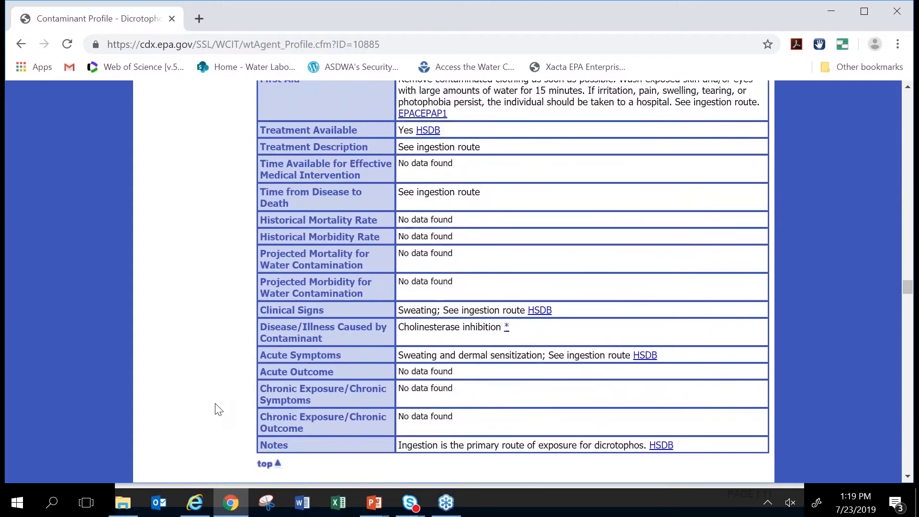
Review the toxicity measures by exposure route and the Field and Laboratory Methods table with its rapidity, screening and confirmatory columns
scroll(219, 409, down, 2)
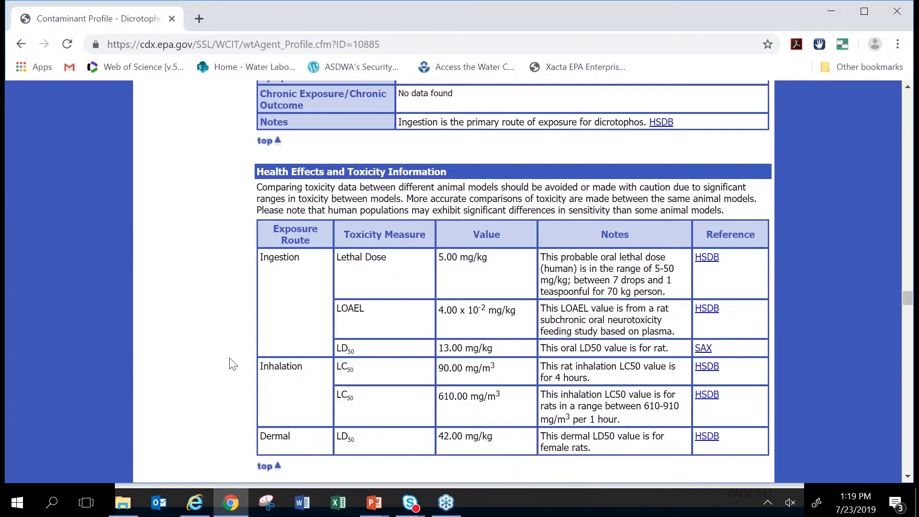
scroll(232, 364, down, 5)
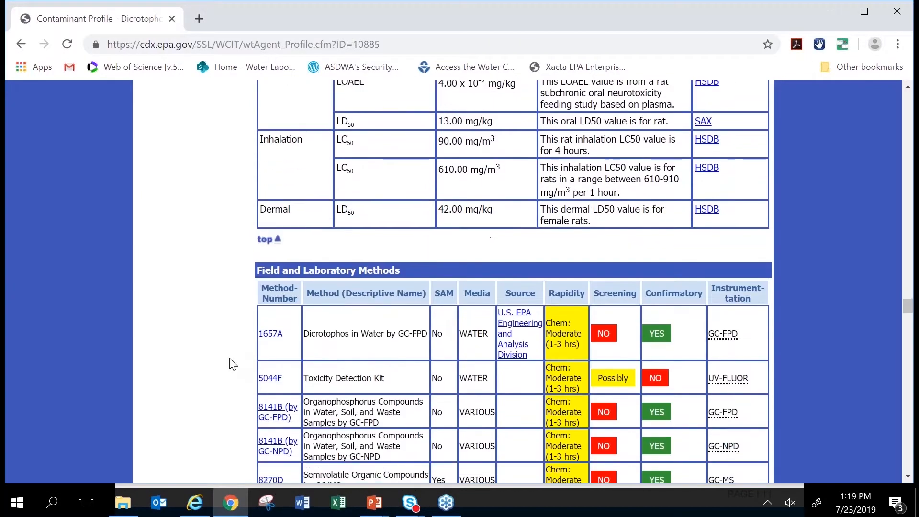
scroll(232, 364, down, 2)
scroll(232, 364, down, 2)
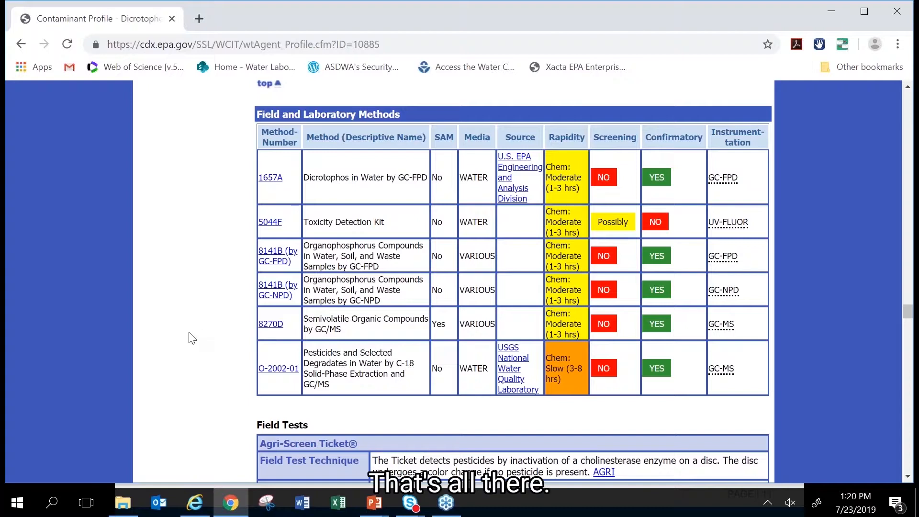
Examine the available field tests, Agri-Screen Ticket and WMDetect, including technique, sensitivity, validation and comments
scroll(192, 338, down, 4)
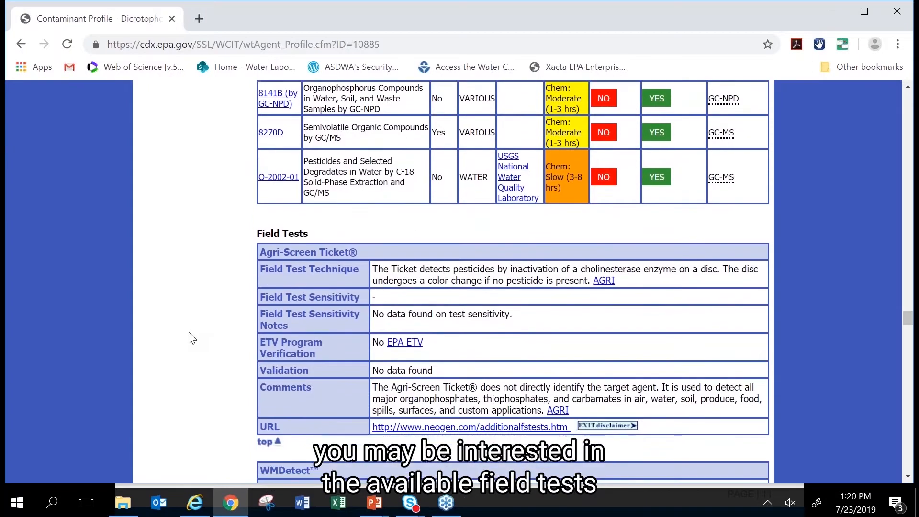
scroll(191, 338, down, 3)
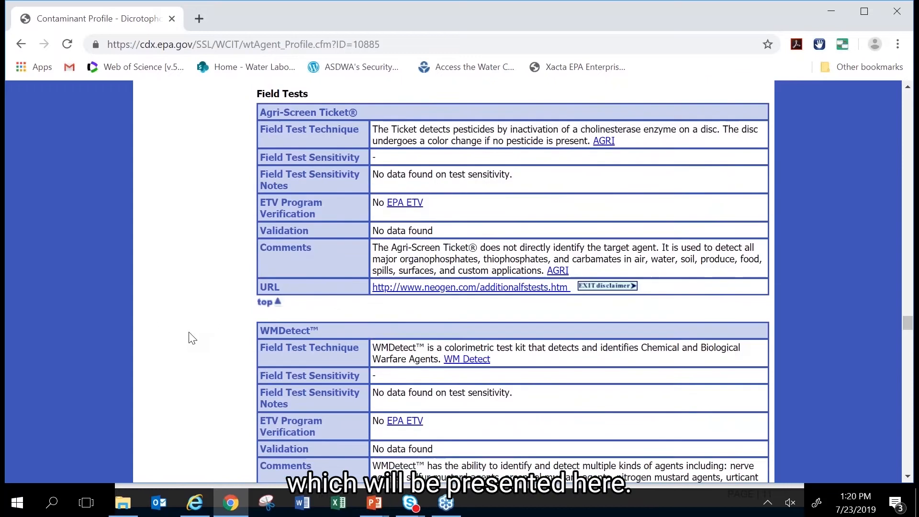
scroll(191, 337, down, 4)
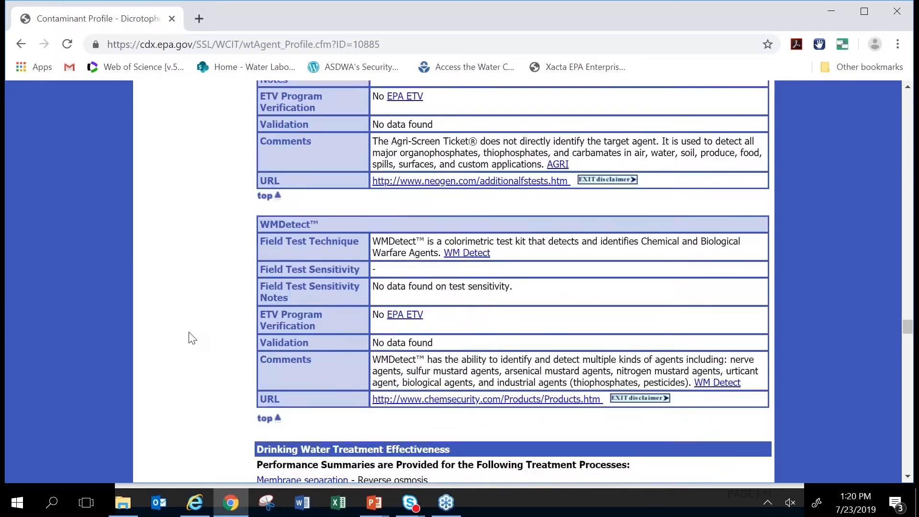
Review Drinking Water Treatment Effectiveness, including the listed treatment processes and the reverse osmosis performance summary, study conditions and rating
scroll(192, 338, down, 4)
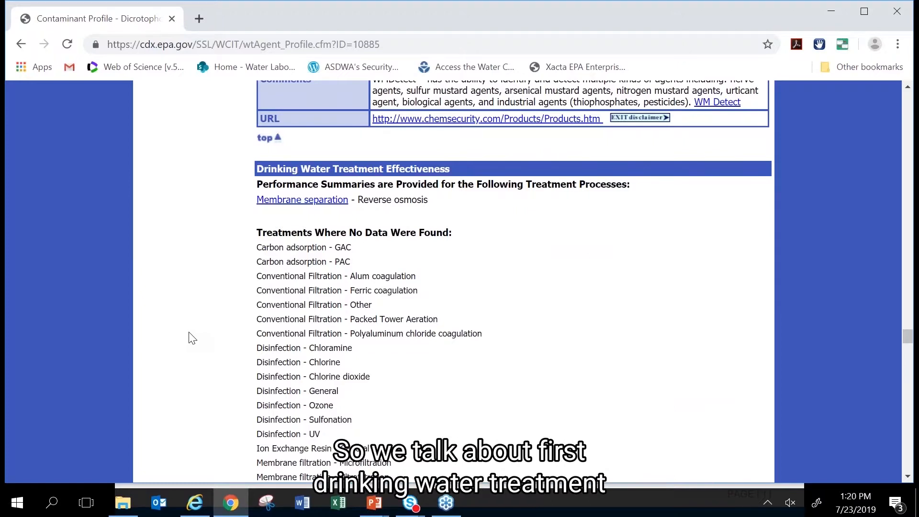
scroll(192, 337, down, 3)
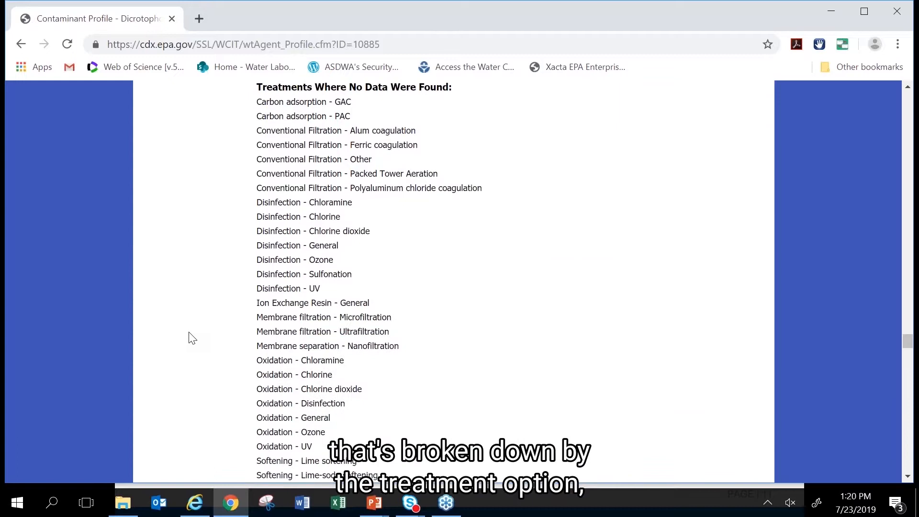
scroll(191, 337, down, 5)
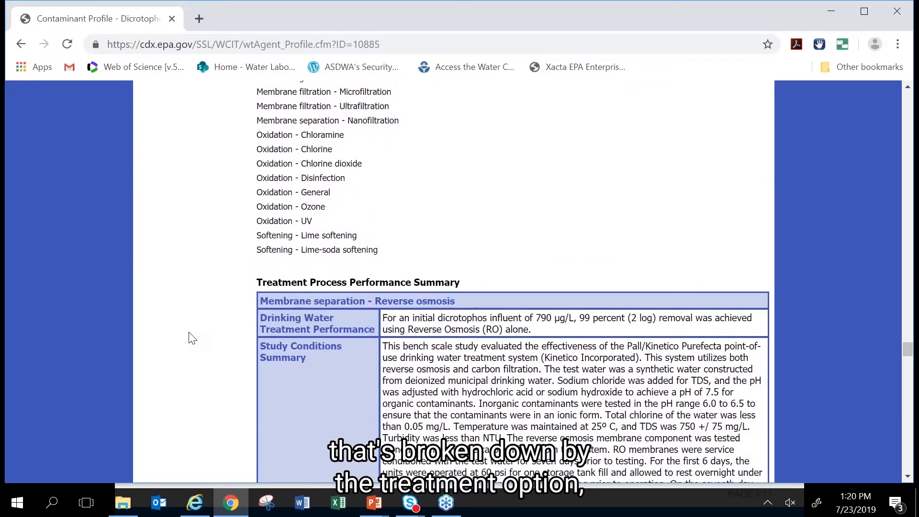
scroll(192, 338, down, 2)
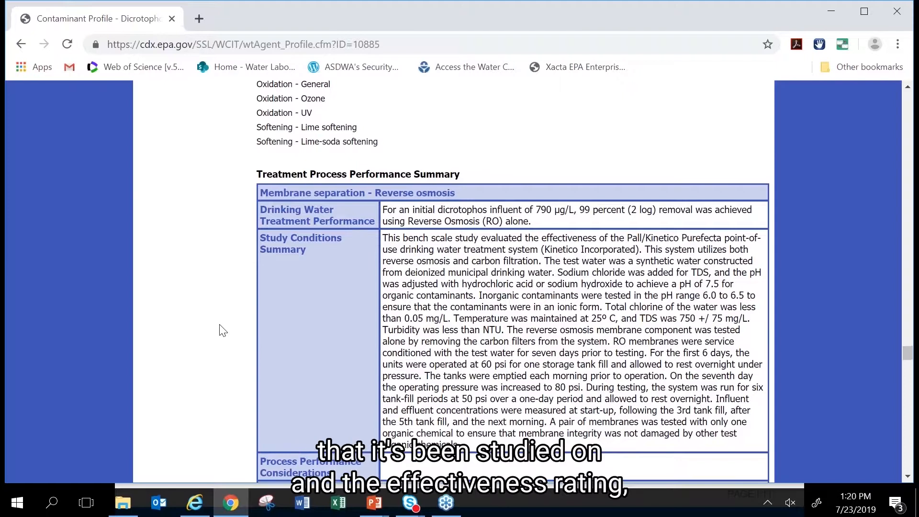
scroll(223, 329, down, 4)
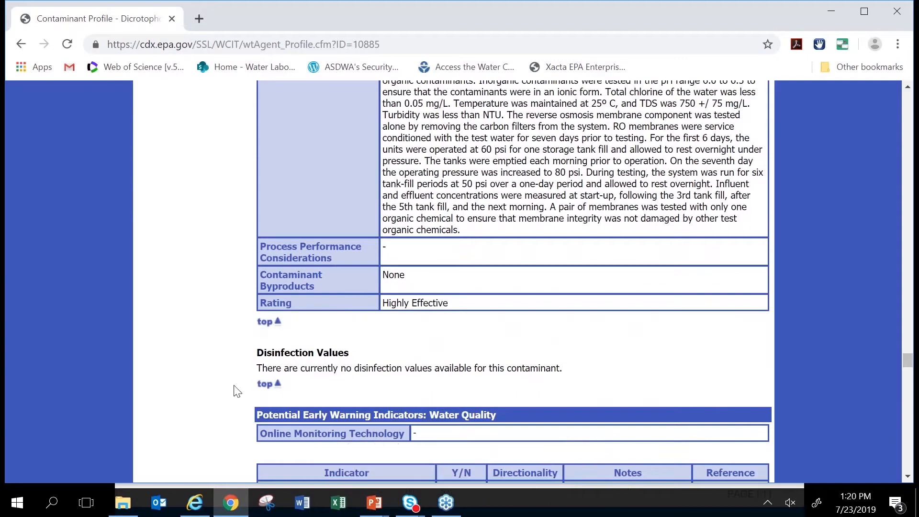
Examine the potential early warning indicators for water quality and the environment, including directionality, toxicity tests and wildlife impacts
scroll(235, 390, down, 5)
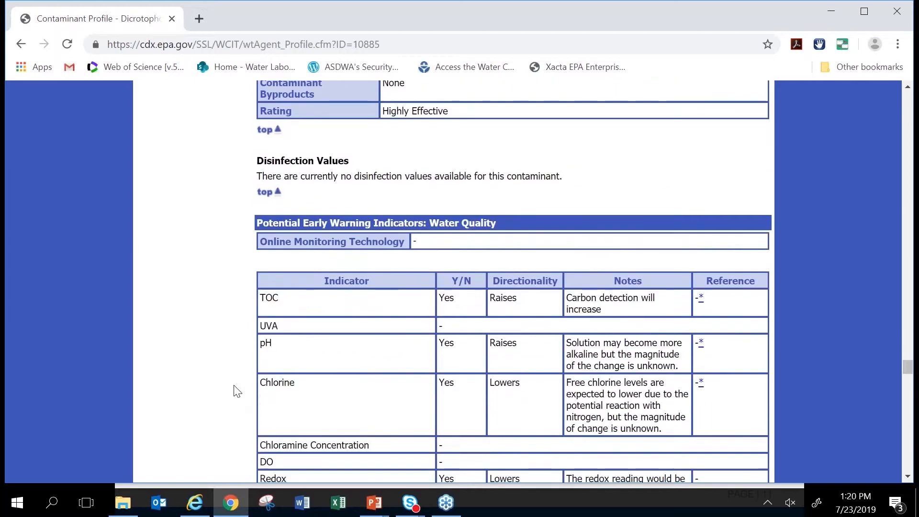
scroll(236, 390, down, 1)
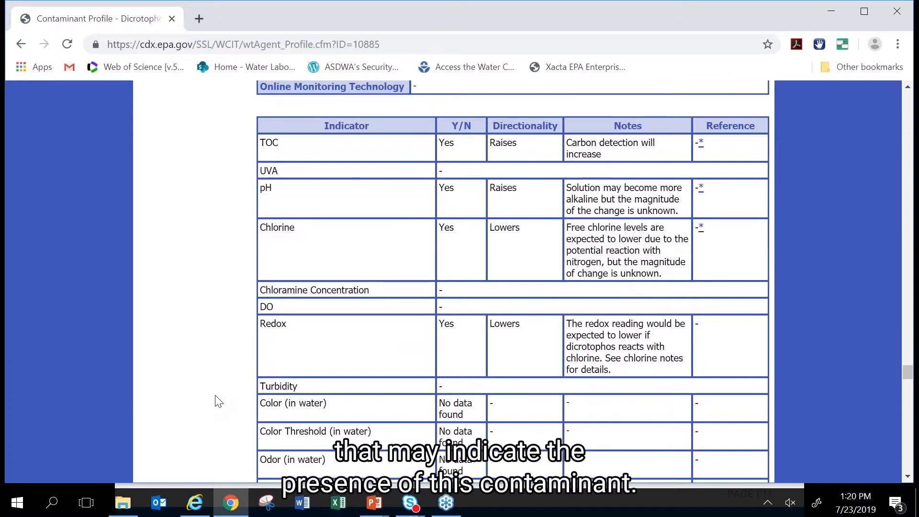
scroll(219, 401, down, 3)
scroll(219, 401, down, 8)
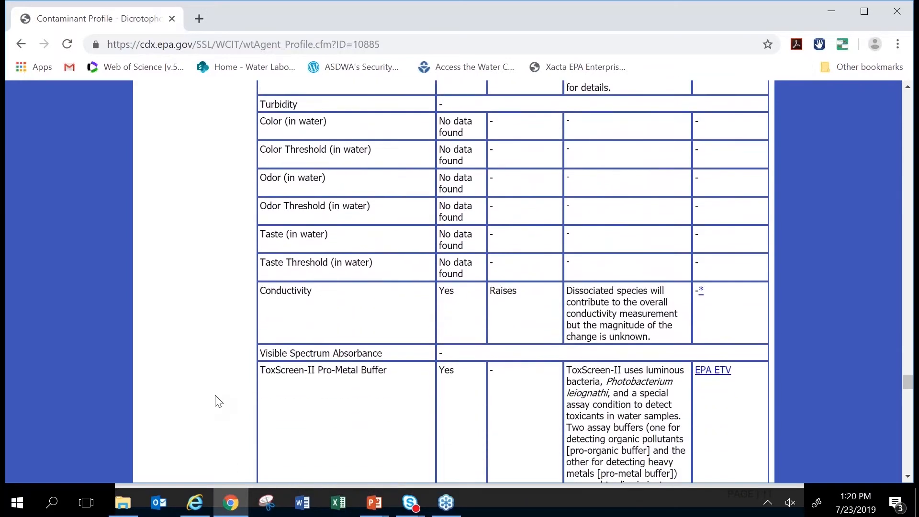
scroll(219, 401, down, 3)
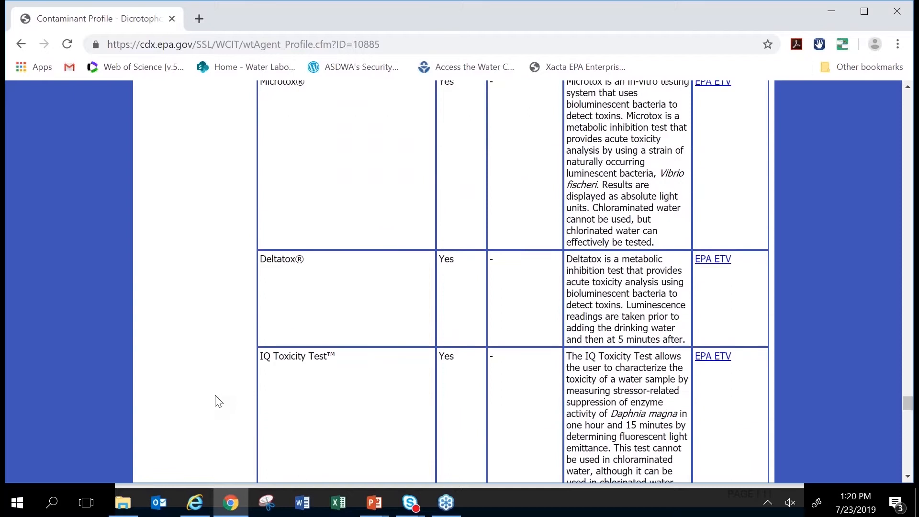
scroll(219, 401, down, 5)
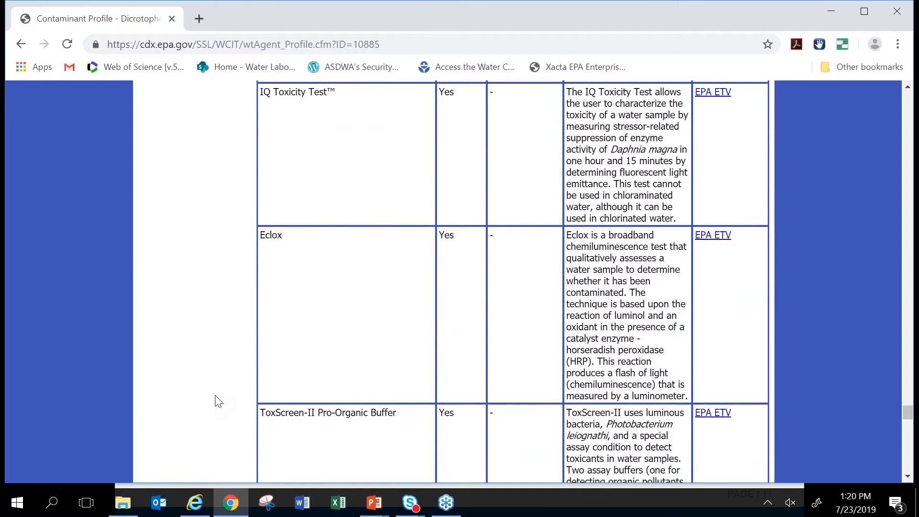
scroll(219, 402, down, 8)
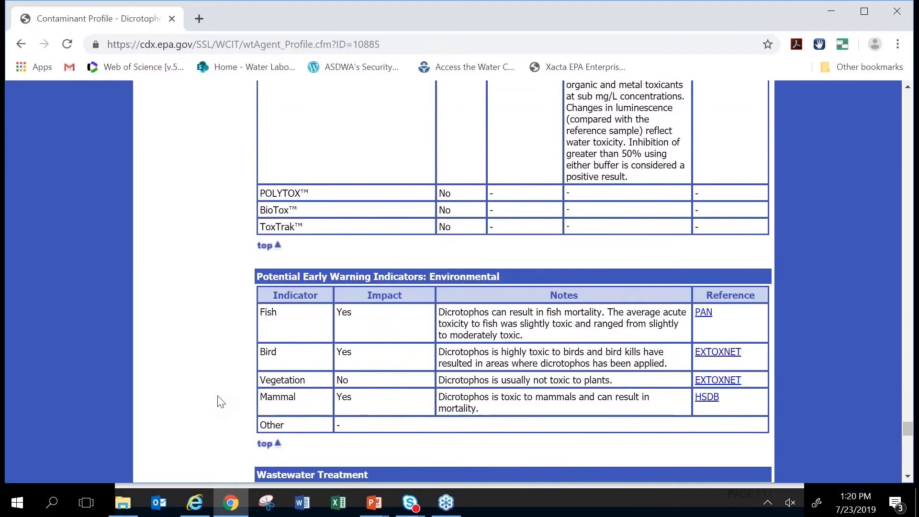
Review the Wastewater Treatment section for UV disinfection, covering performance, study conditions, byproducts, rating and environmental impacts
scroll(222, 403, down, 3)
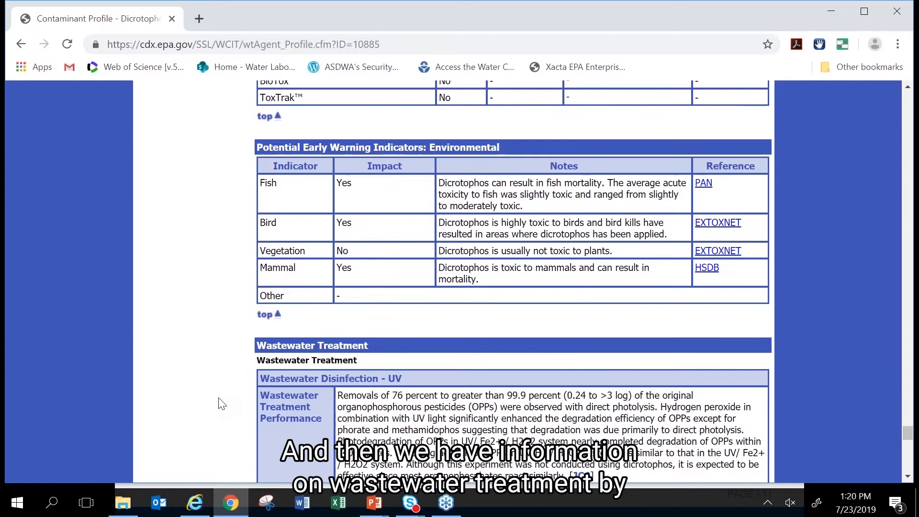
scroll(222, 404, down, 3)
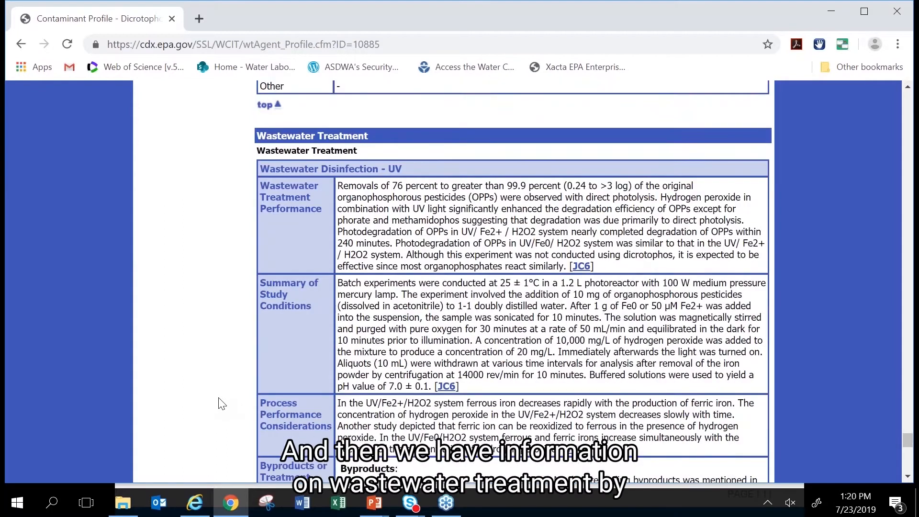
scroll(222, 403, down, 1)
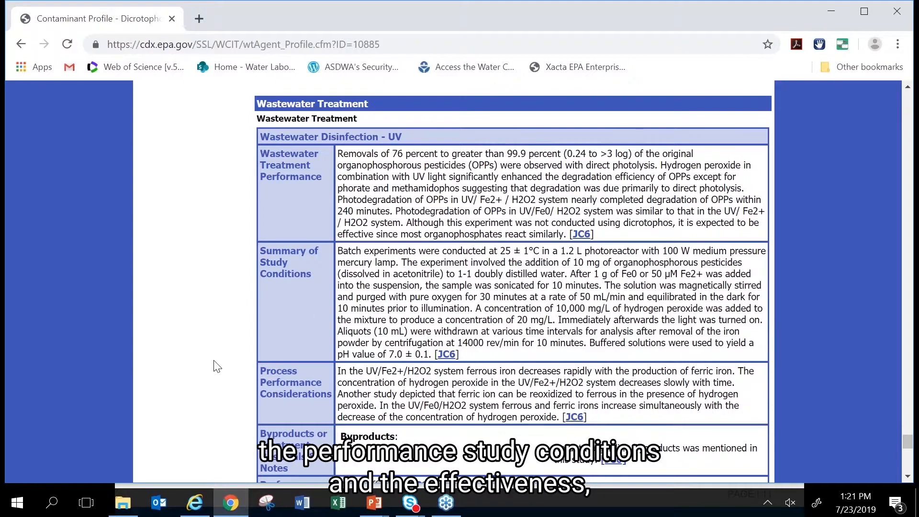
scroll(215, 366, down, 3)
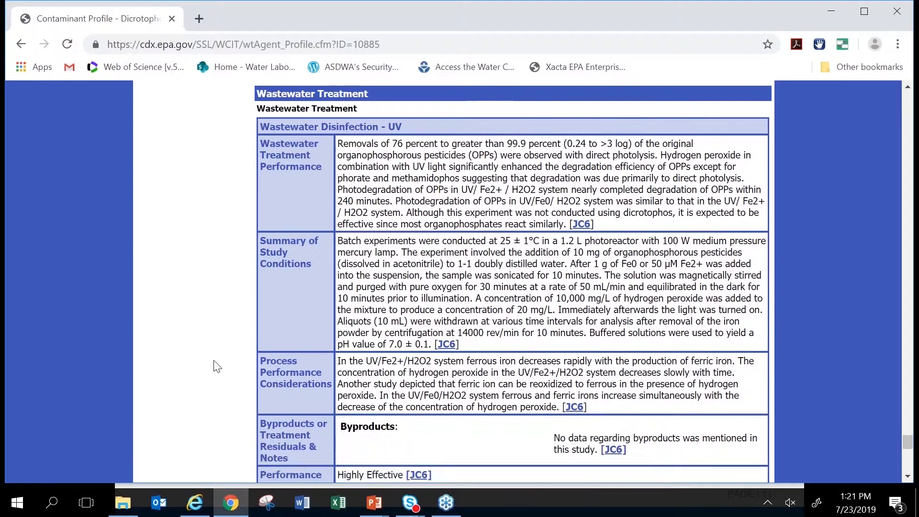
scroll(215, 366, down, 5)
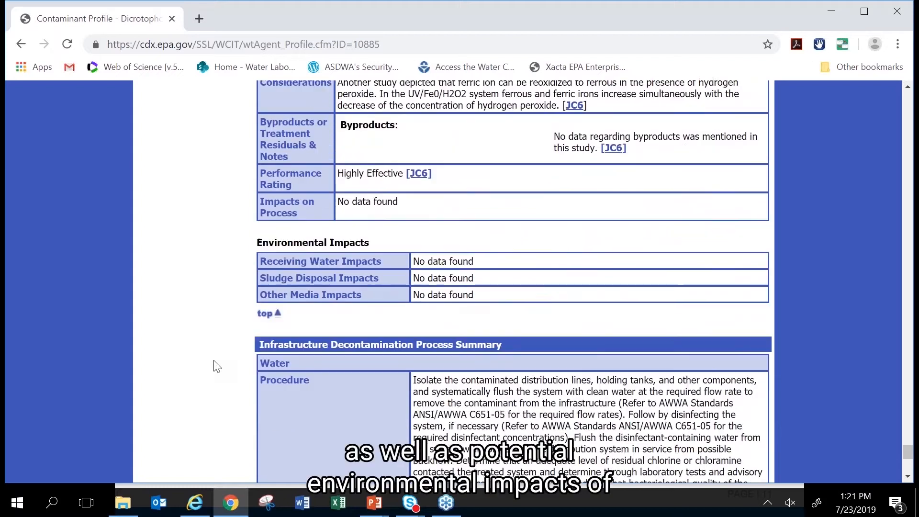
Review the Infrastructure Decontamination Process Summary for water, covering procedure, material components, considerations, effectiveness and residuals
scroll(216, 366, down, 1)
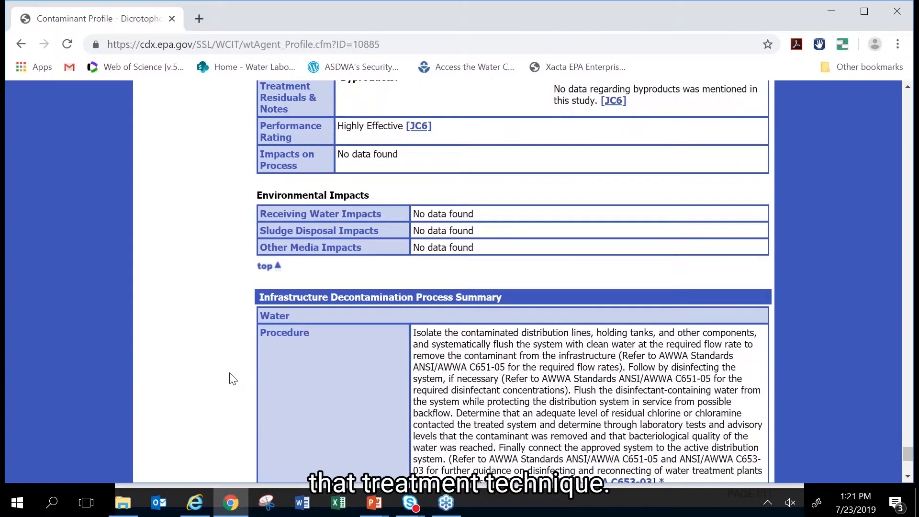
scroll(233, 378, down, 1)
scroll(233, 378, down, 4)
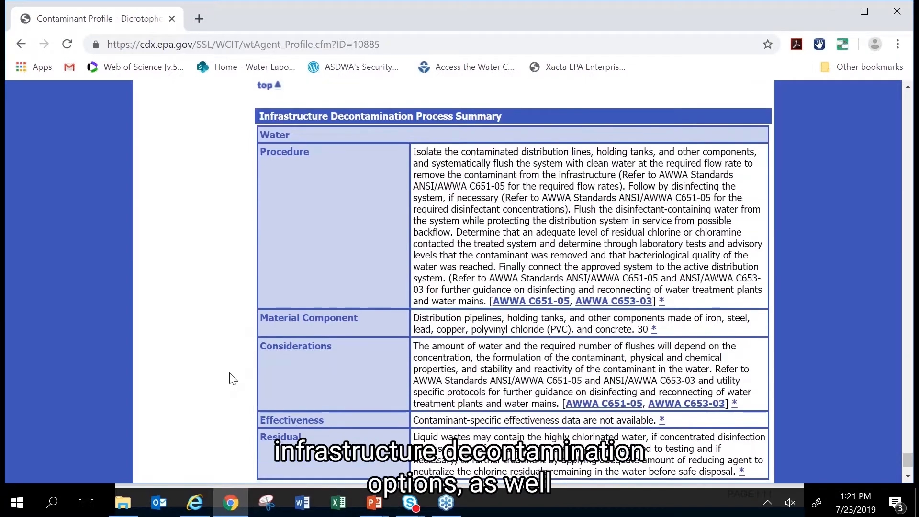
scroll(233, 378, down, 1)
scroll(233, 378, down, 1)
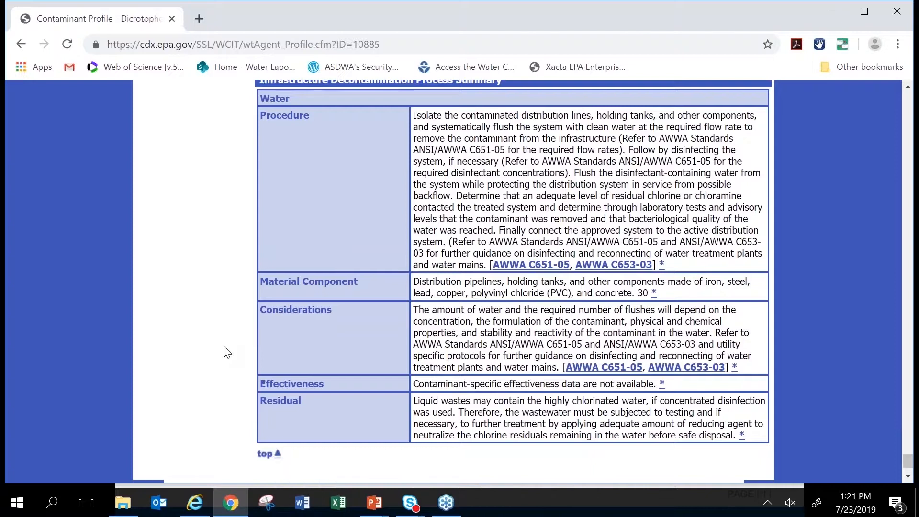
scroll(227, 352, down, 1)
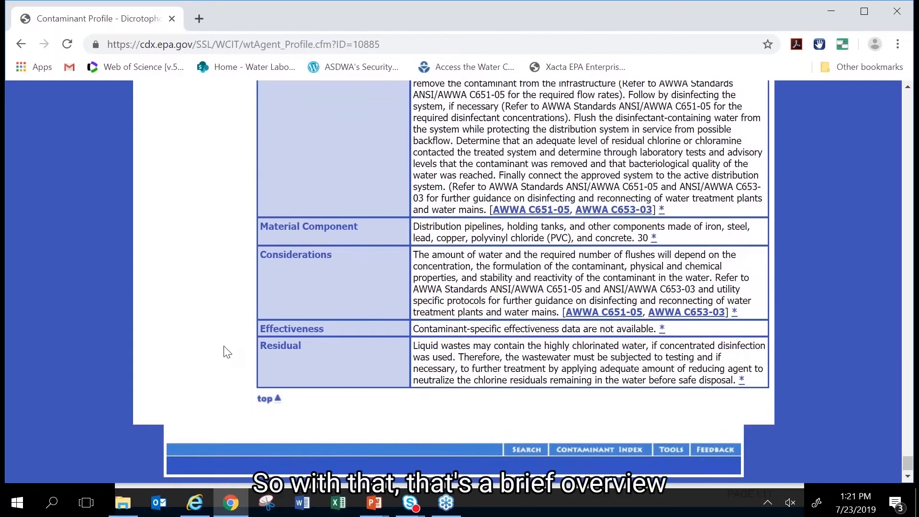
Return to the start of the Dicrotophos profile and open its Information Officer Report
scroll(227, 352, up, 10)
scroll(227, 352, up, 15)
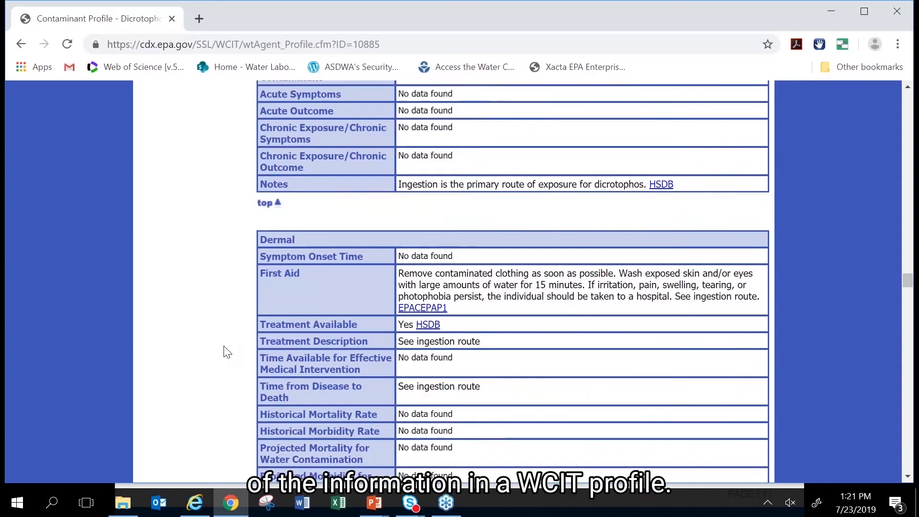
scroll(227, 352, up, 15)
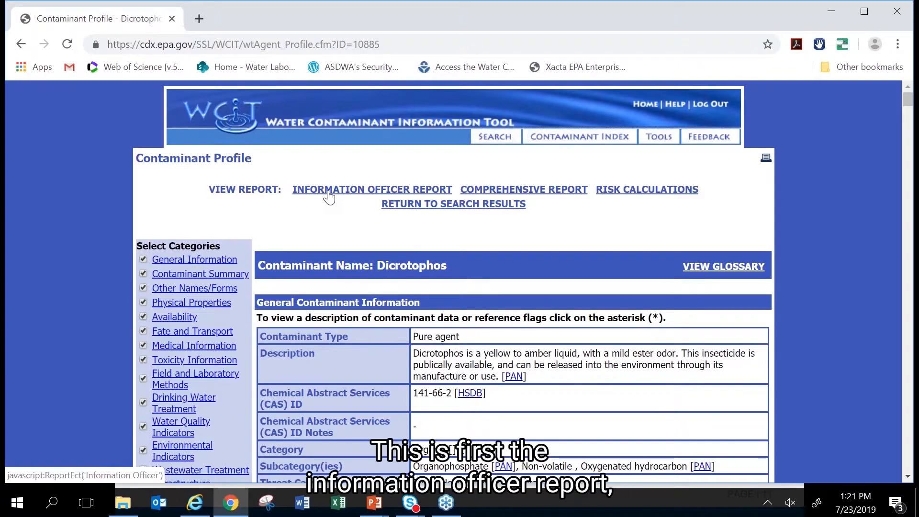
click(329, 192)
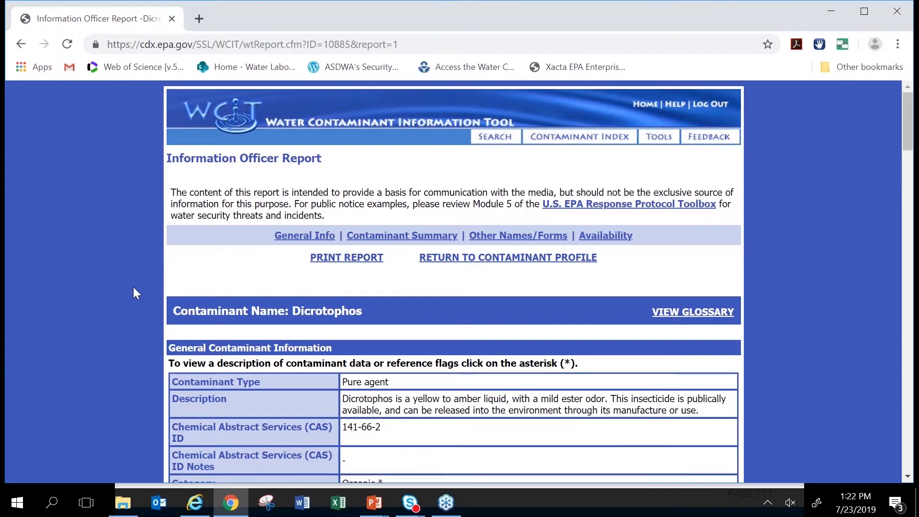
Examine the Information Officer Report's general information, contaminant summary, synonyms, formulations and availability sections
scroll(133, 288, down, 2)
scroll(134, 288, down, 7)
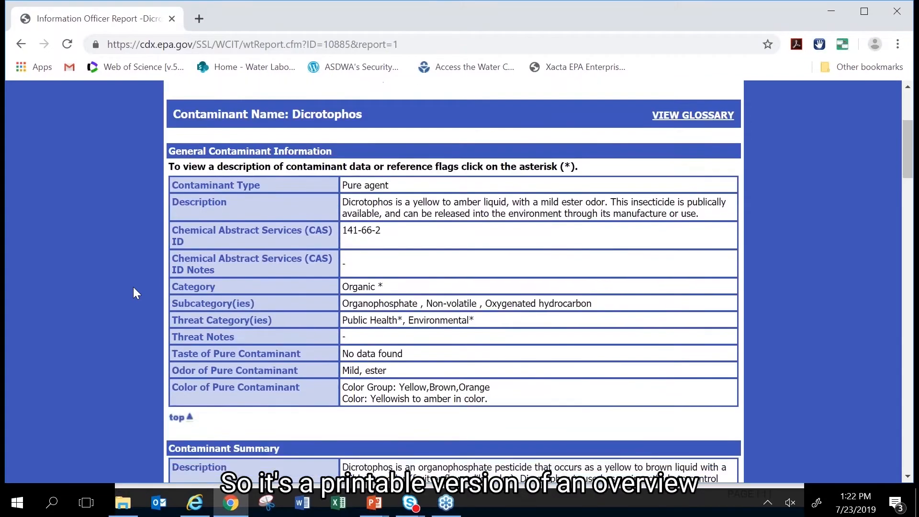
scroll(134, 288, down, 4)
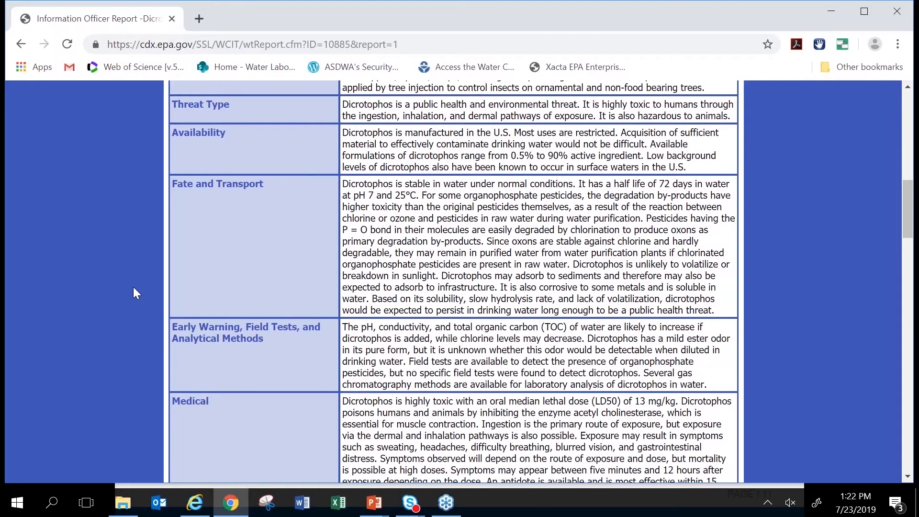
scroll(134, 288, down, 10)
scroll(134, 288, down, 3)
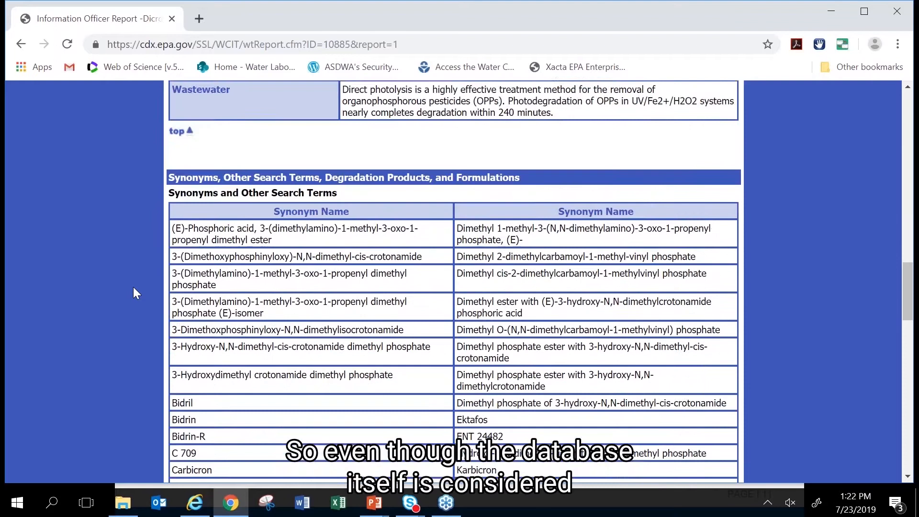
scroll(134, 288, down, 7)
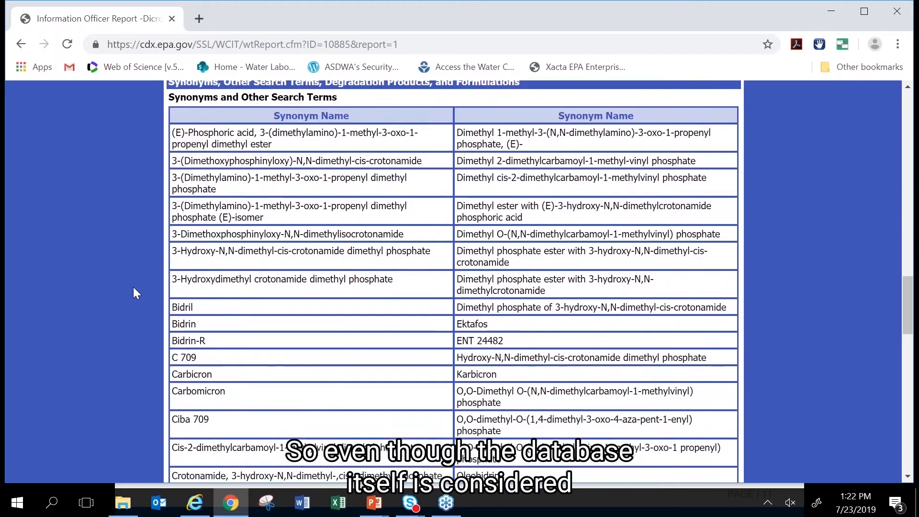
scroll(136, 293, down, 2)
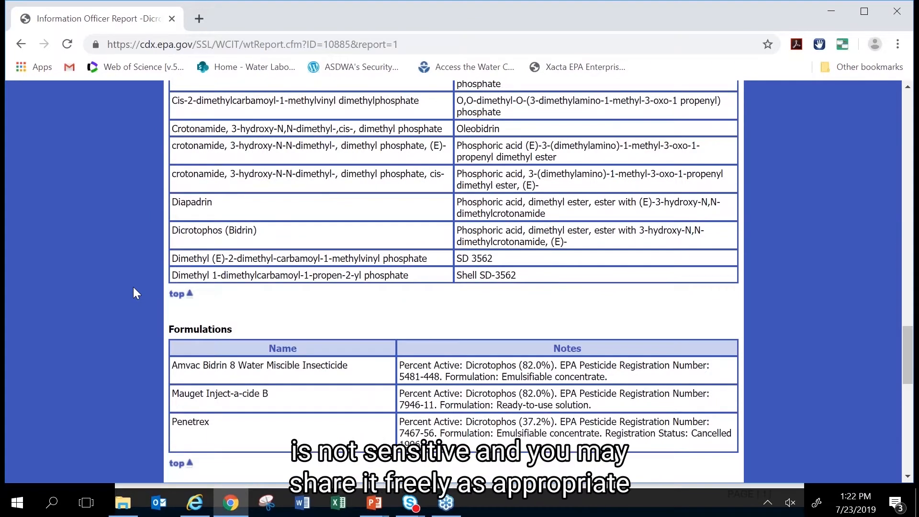
scroll(135, 293, down, 4)
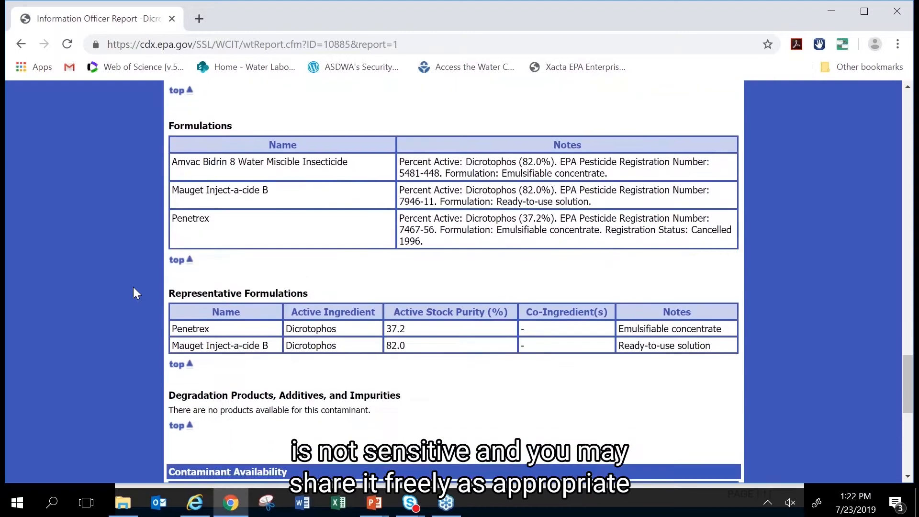
scroll(133, 287, down, 5)
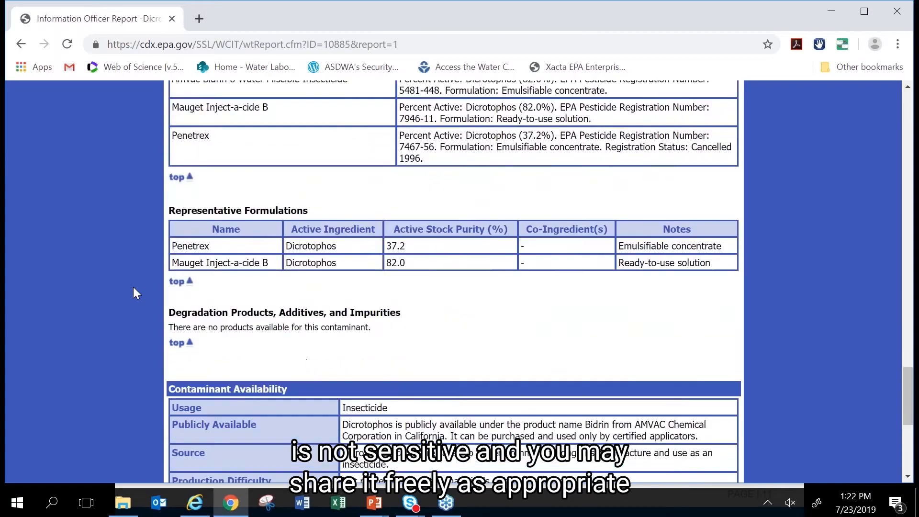
scroll(133, 286, up, 12)
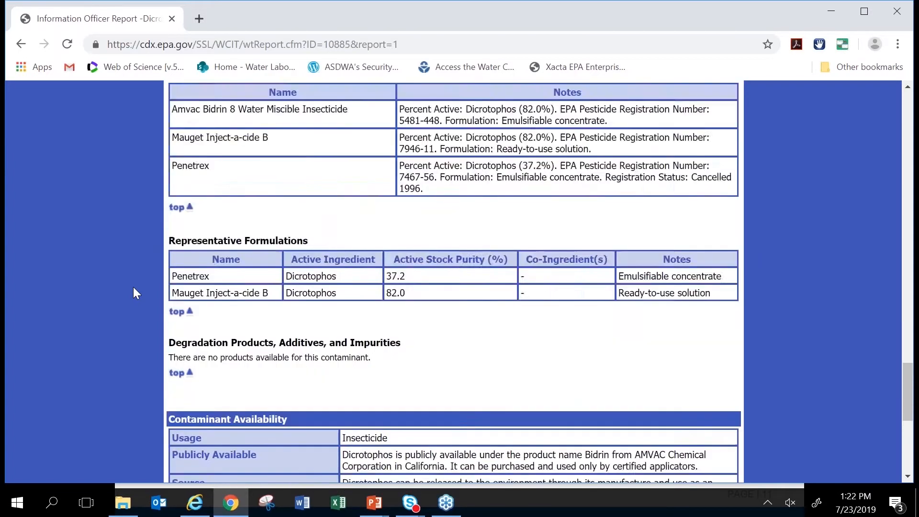
scroll(134, 286, up, 20)
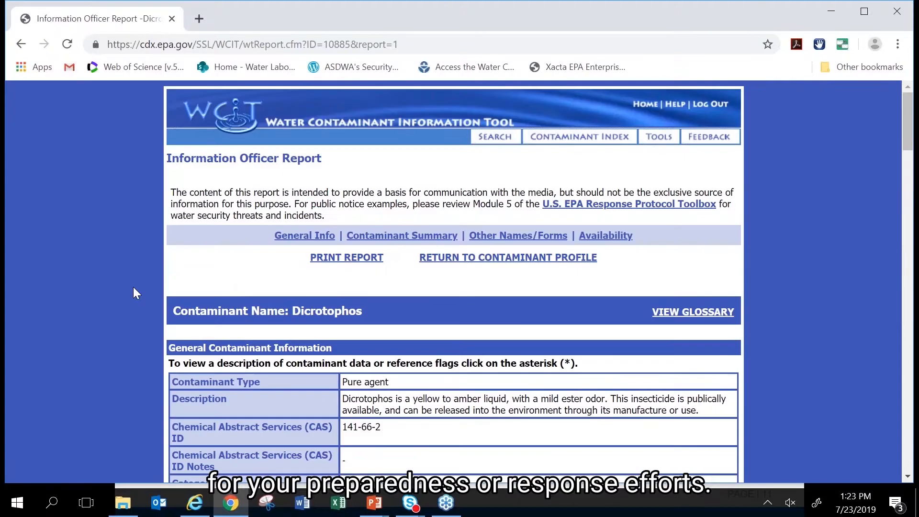
Go back to the contaminant profile and open the Comprehensive Report for Dicrotophos
mouse_move(362, 242)
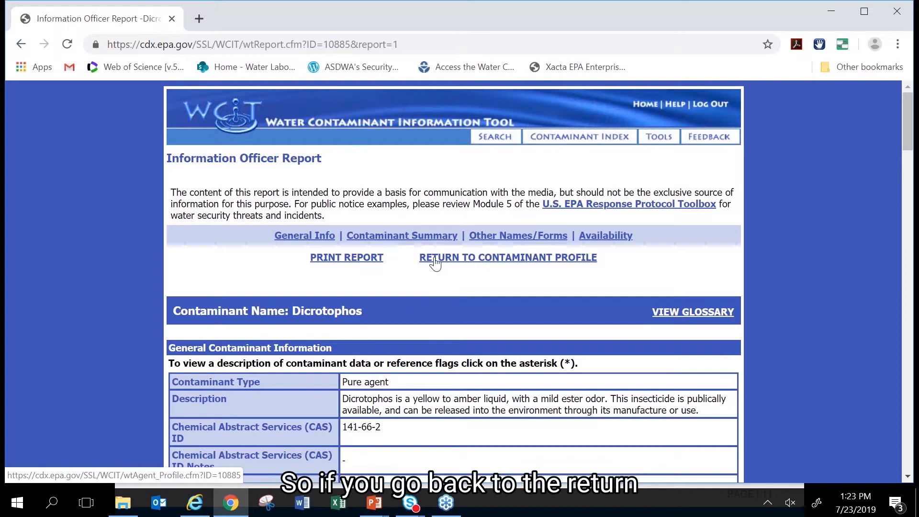
click(434, 259)
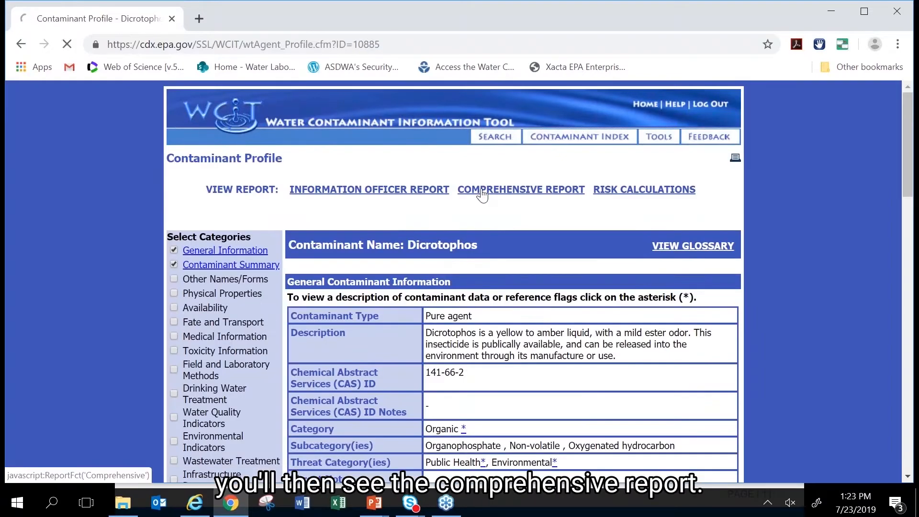
click(482, 194)
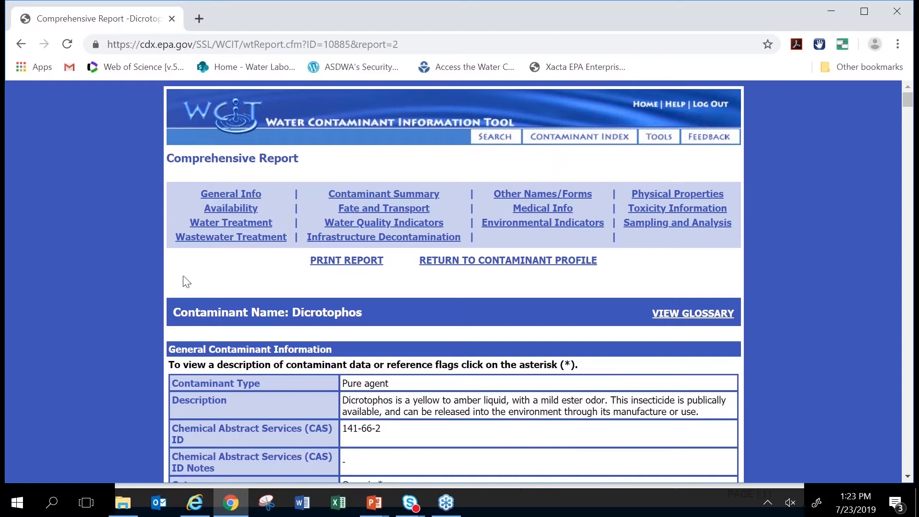
Return to the contaminant profile and open the Risk Calculations for Dicrotophos, bringing up the calculation options
click(517, 262)
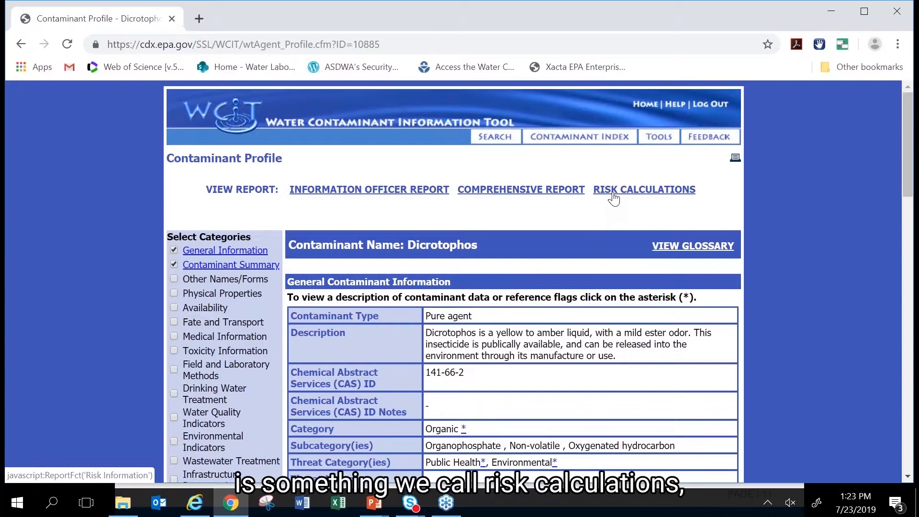
click(614, 195)
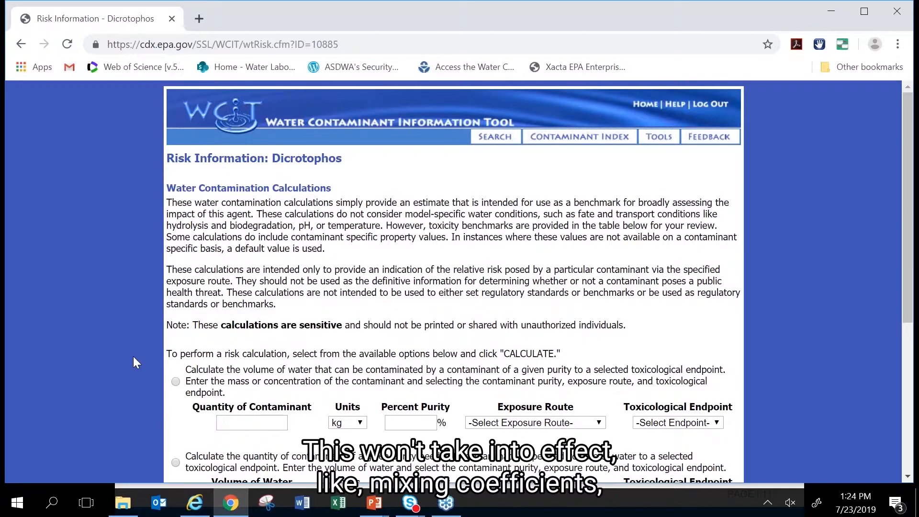
scroll(133, 357, down, 1)
scroll(134, 357, down, 2)
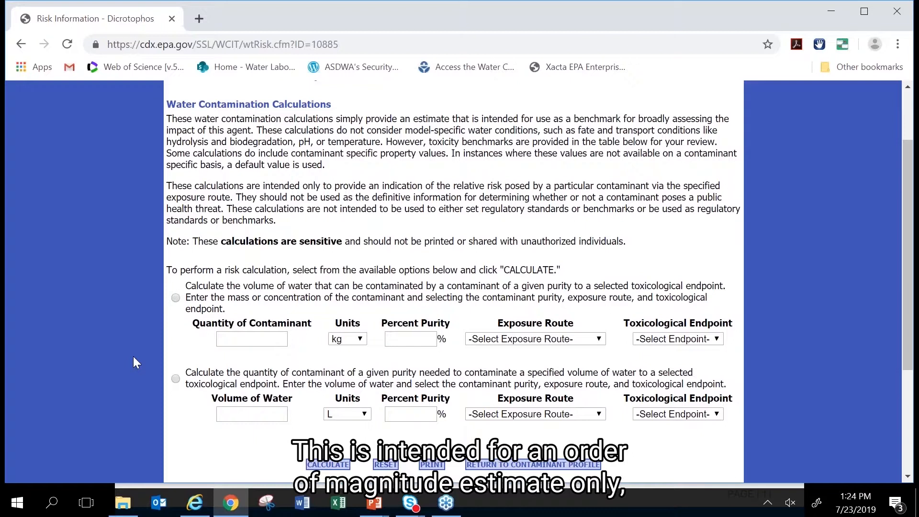
Choose the calculation of contaminated water volume and set the contaminant quantity to 50 kg at 5% purity
click(176, 299)
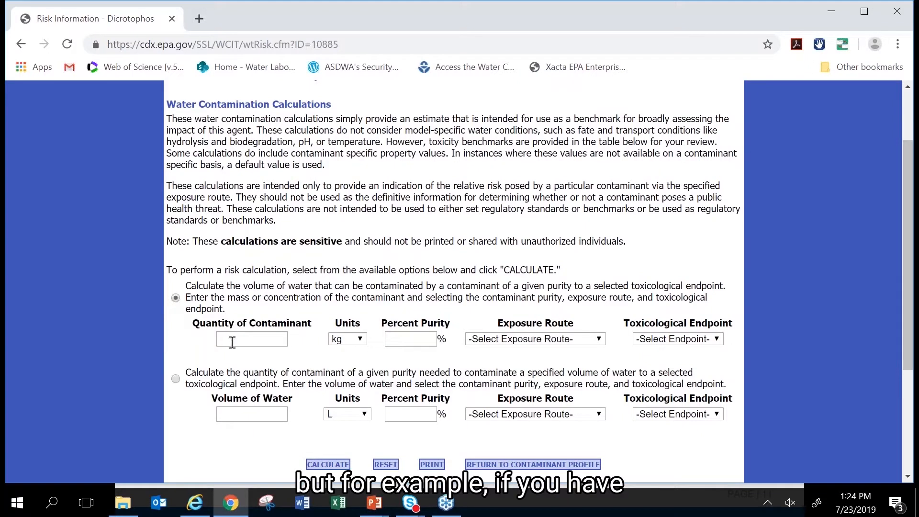
click(233, 343)
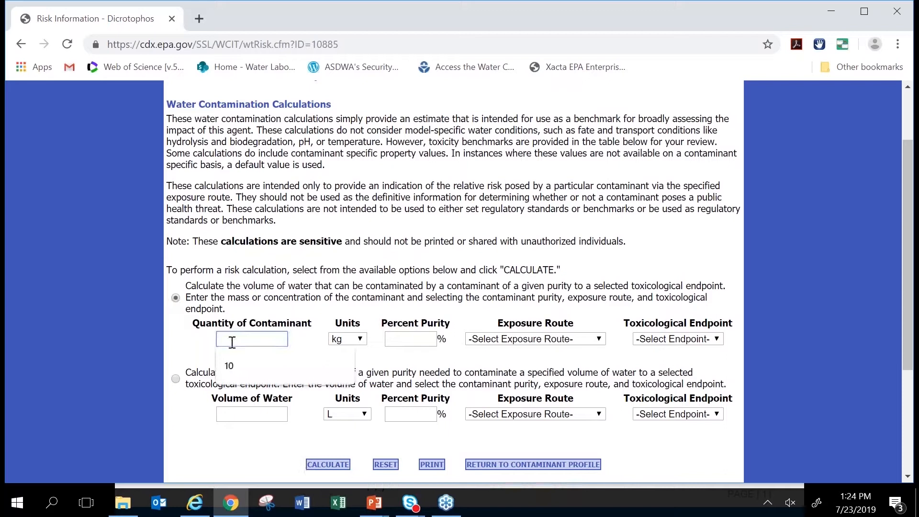
text(50)
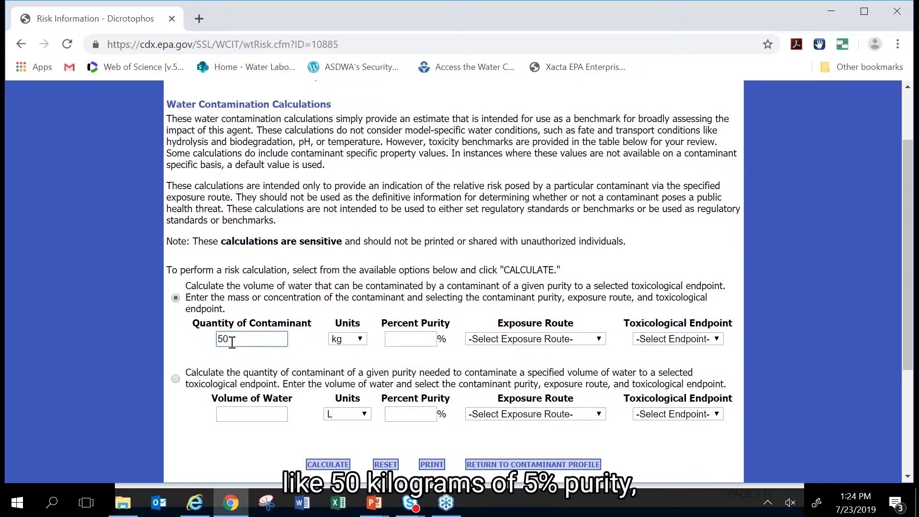
click(402, 339)
text(5)
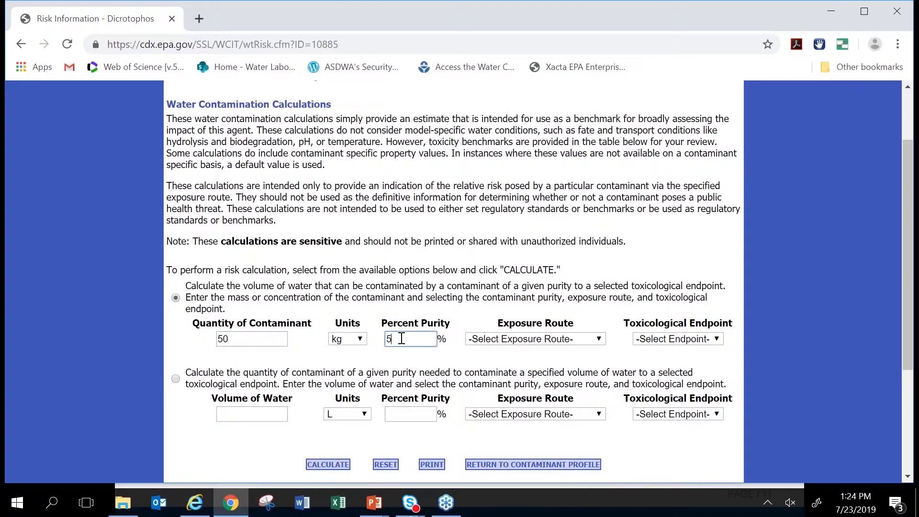
Set the exposure route to Ingestion (drinking the water) and the toxicological endpoint to LD50
click(510, 340)
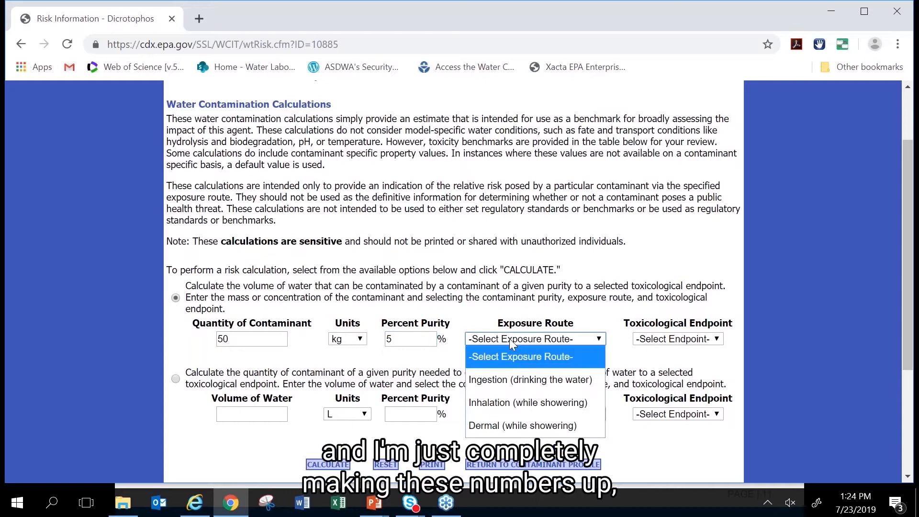
click(512, 379)
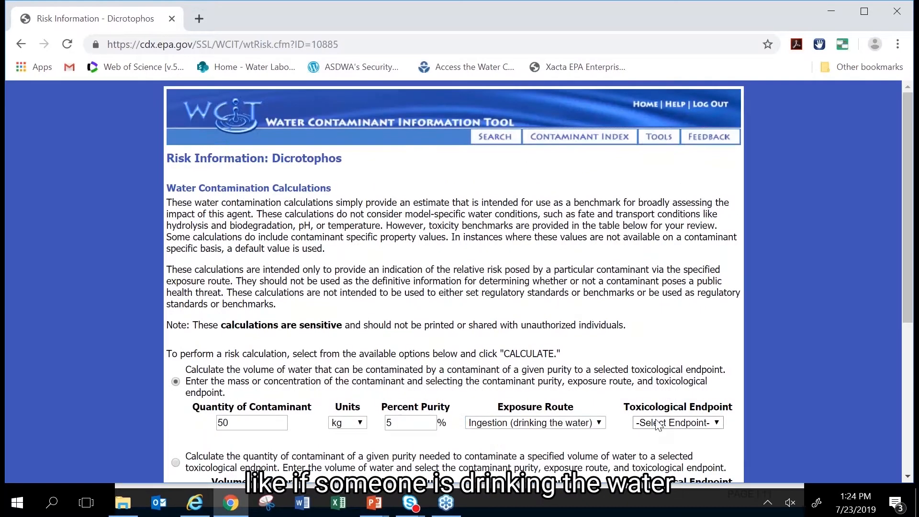
click(660, 424)
click(654, 383)
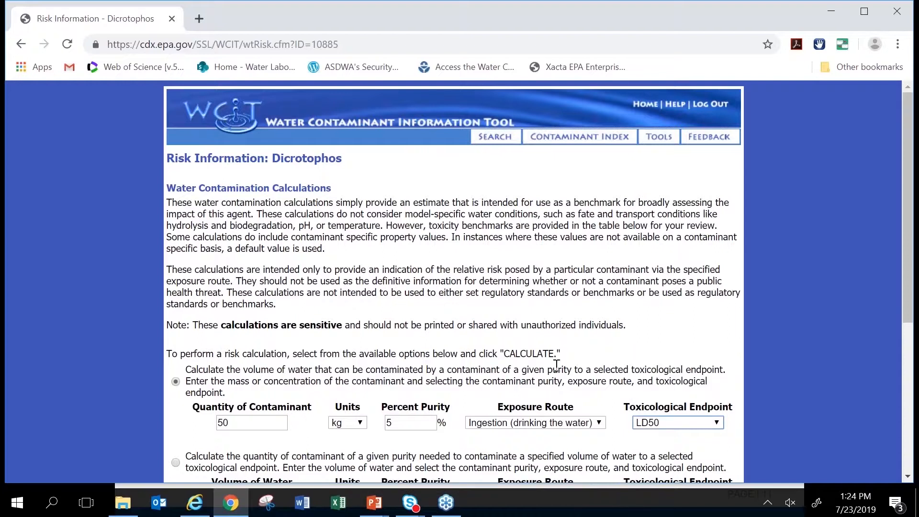
Run the water volume calculation for Dicrotophos, read the results and close the results window
scroll(557, 365, down, 4)
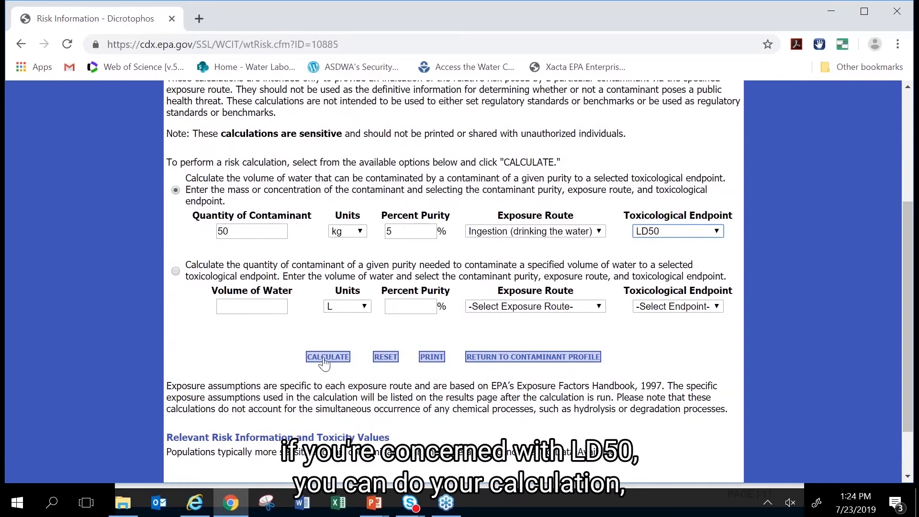
click(329, 358)
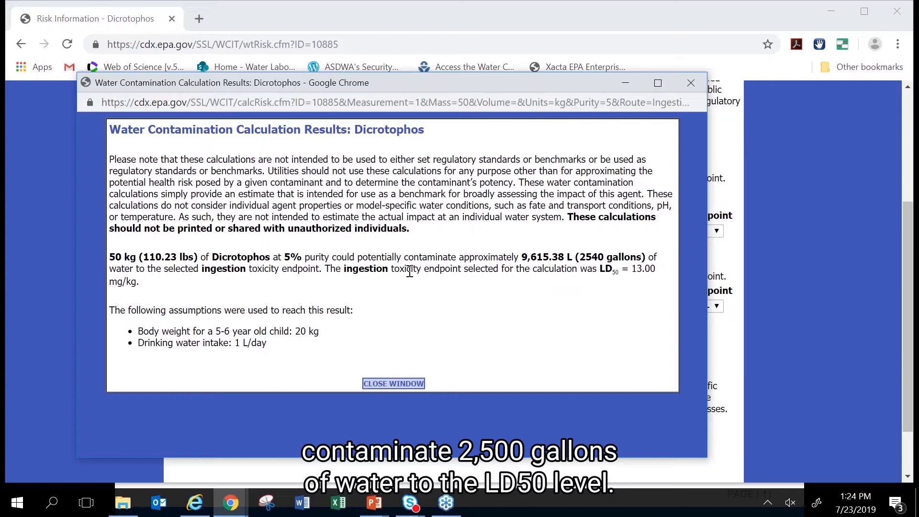
click(393, 386)
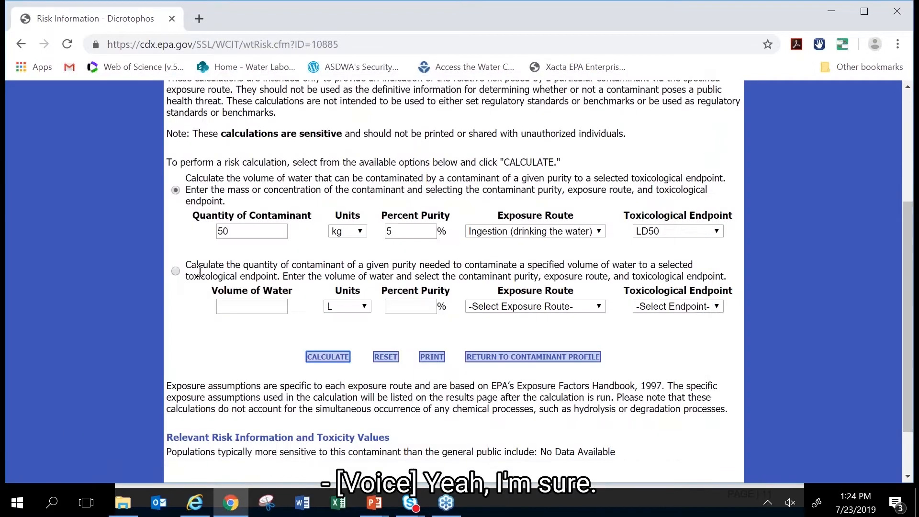
Choose the calculation of contaminant quantity needed for a given water volume and set the volume to 50000 L at 5% purity
click(175, 271)
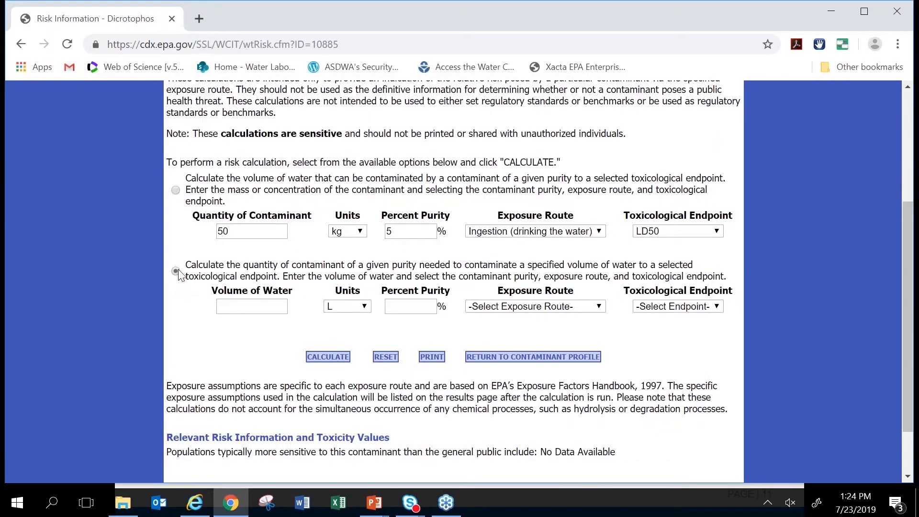
click(255, 306)
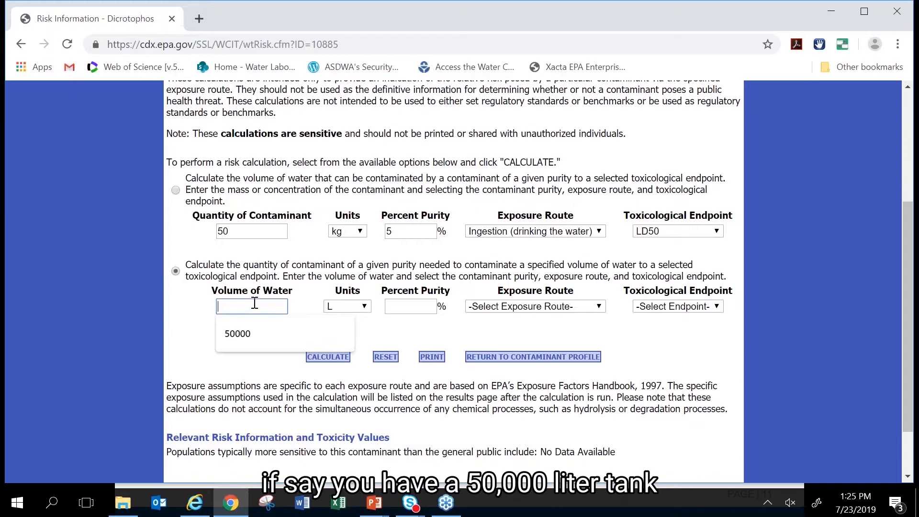
text(50000)
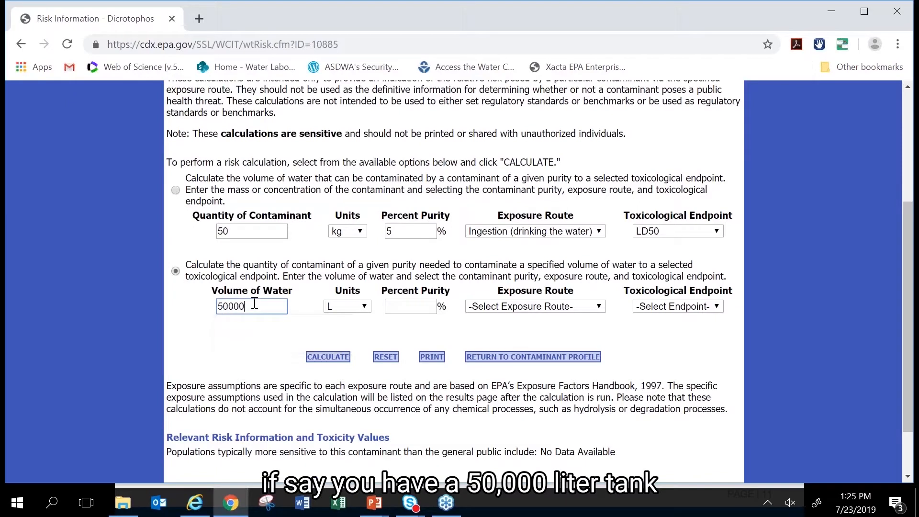
click(405, 301)
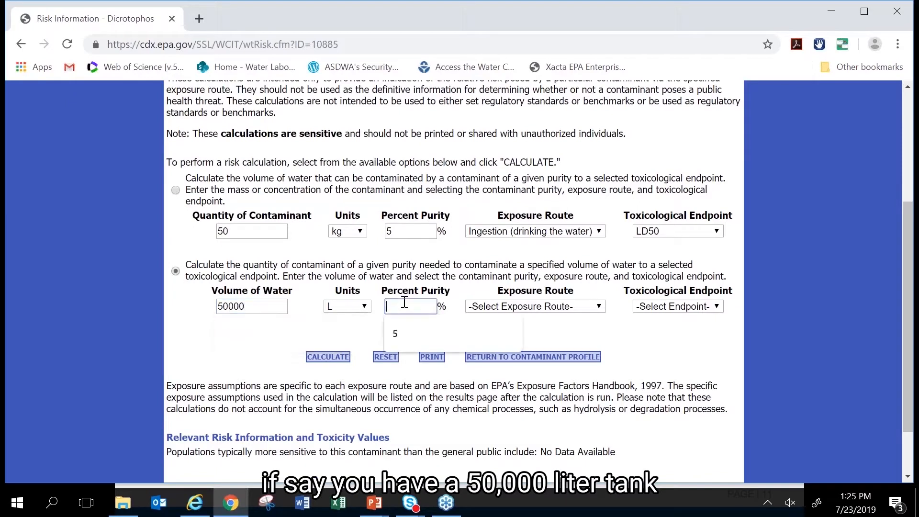
text(5)
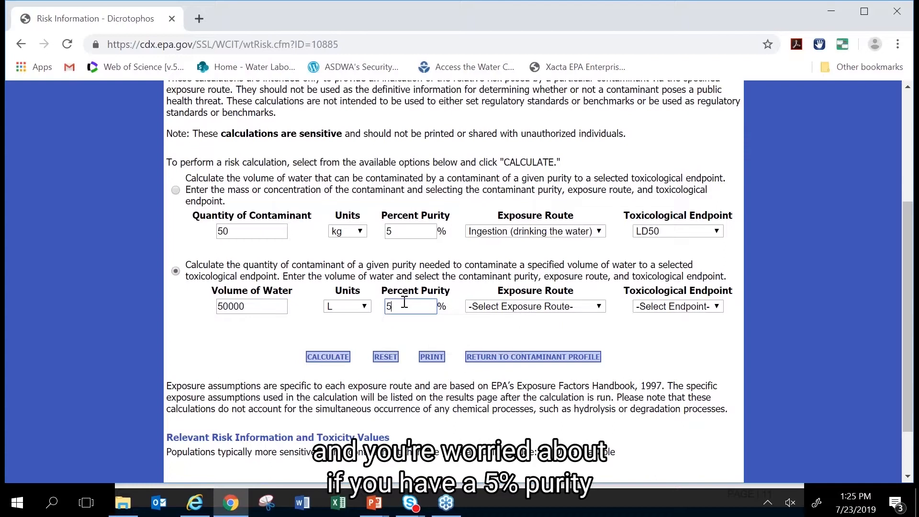
For the contaminant quantity calculation, set the exposure route to Ingestion (drinking the water) and the toxicological endpoint to LD50
click(500, 307)
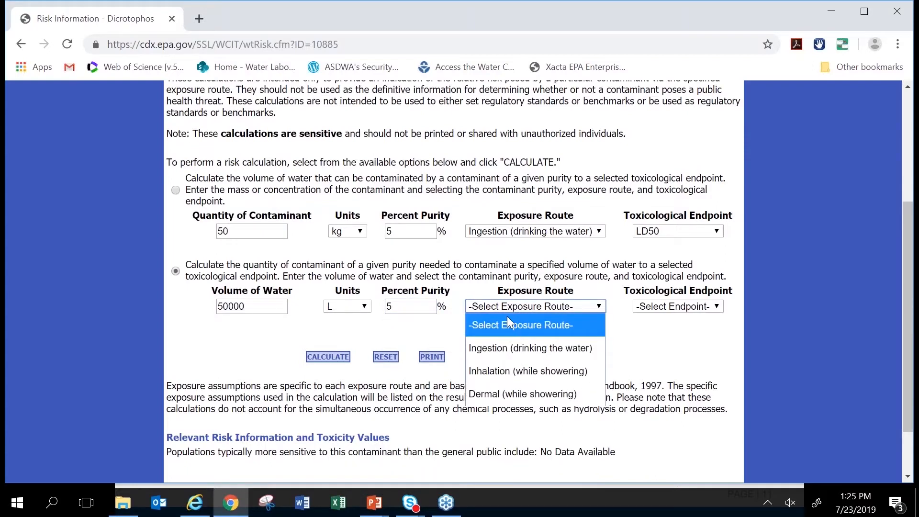
click(505, 348)
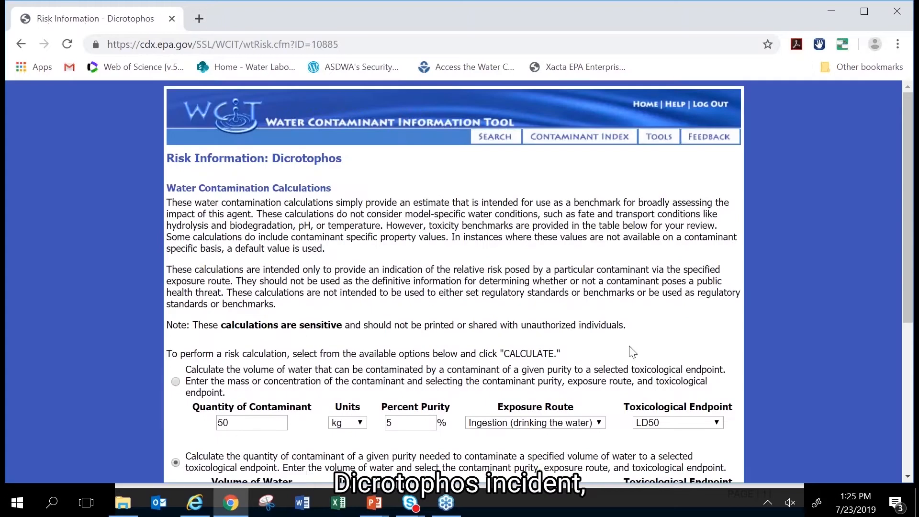
click(653, 308)
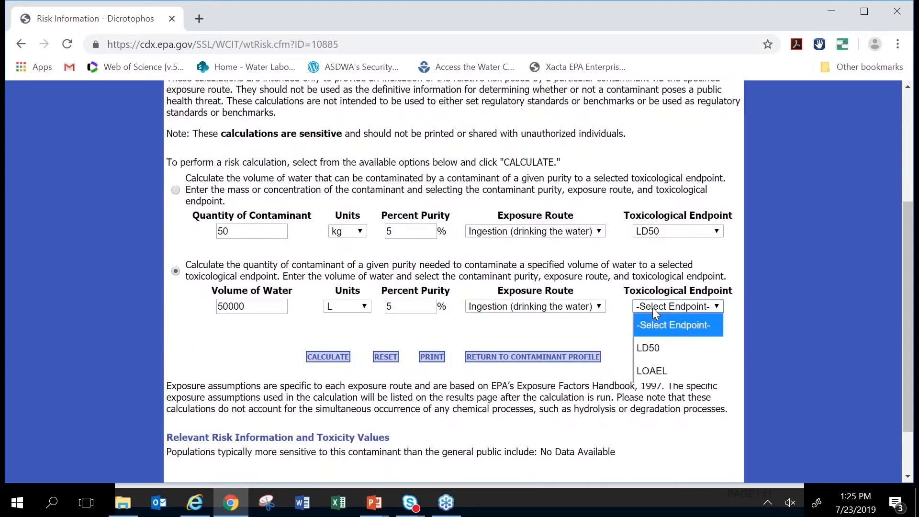
click(648, 348)
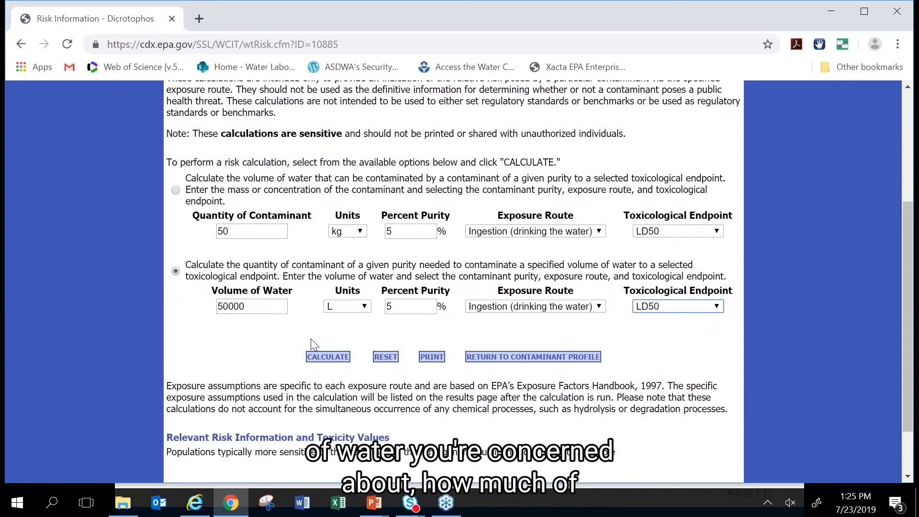
Run the contaminant quantity calculation for Dicrotophos, read the results and close the results window
click(318, 360)
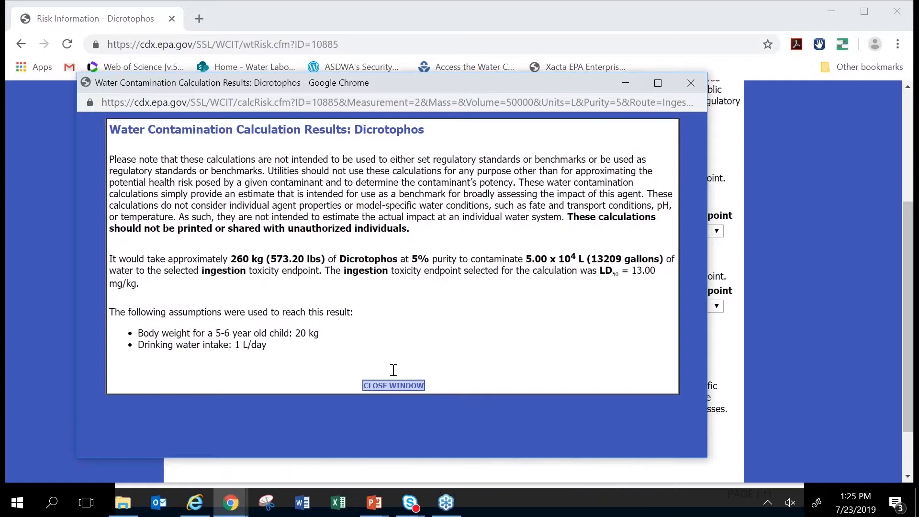
click(383, 389)
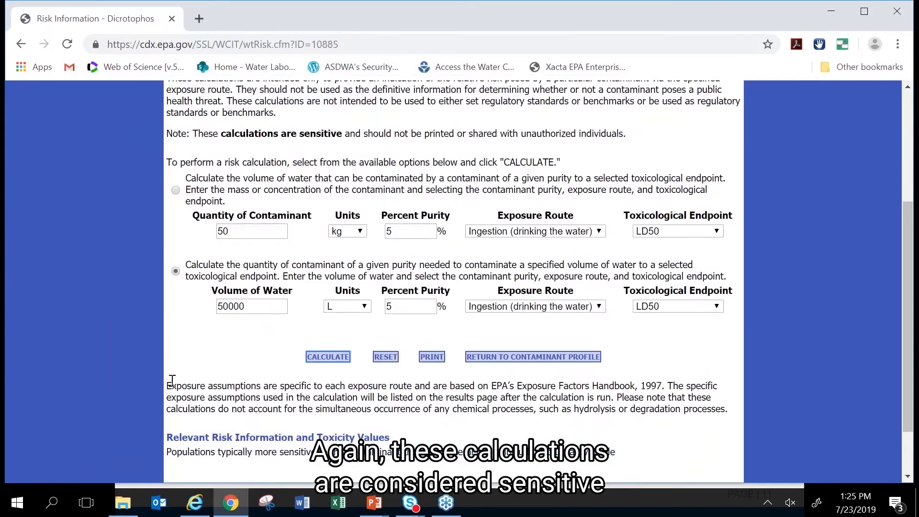
Clear the volume of water and quantity of contaminant values from the risk calculation form
drag(256, 306, 198, 315)
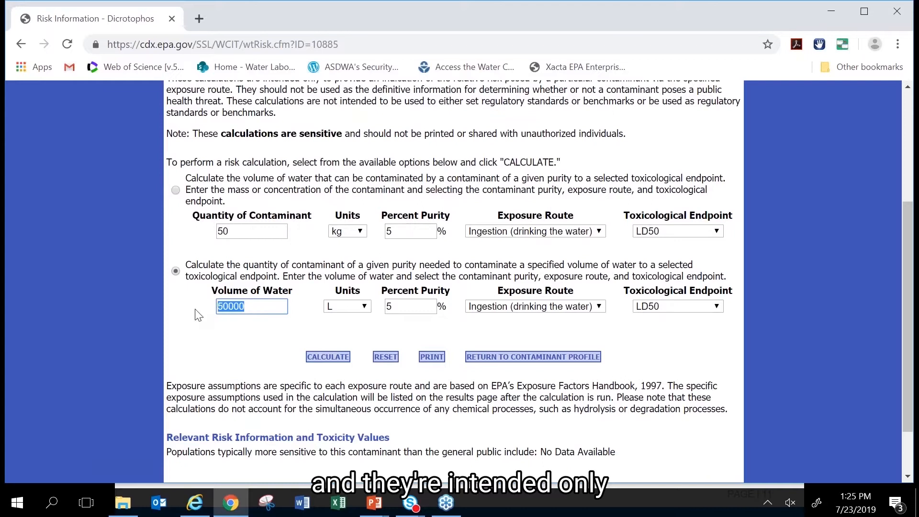
click(245, 231)
key(BackSpace)
key(BackSpace)
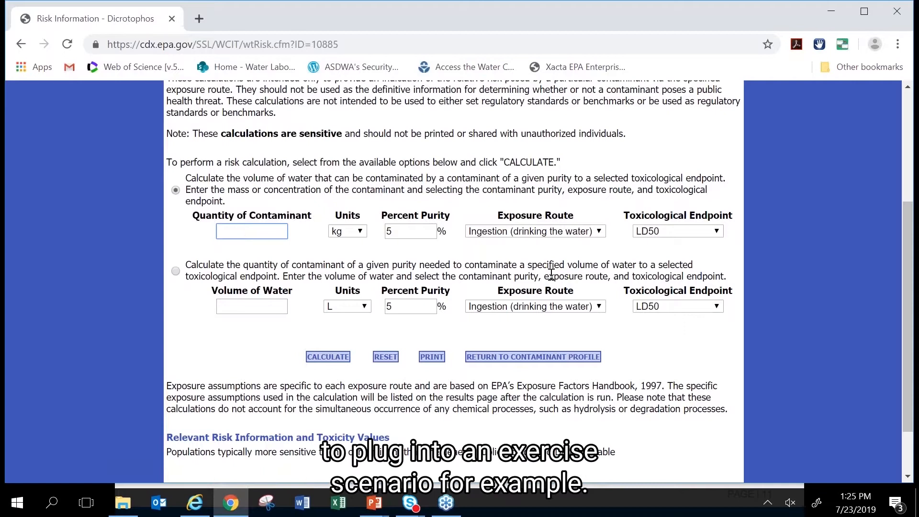
Leave the risk calculations for the contaminant search and switch it to the advanced search form
scroll(552, 274, up, 4)
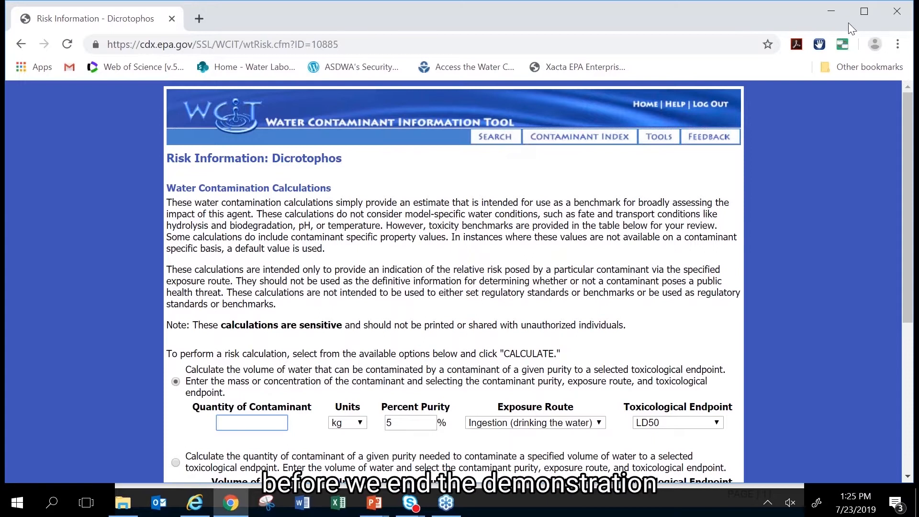
click(498, 138)
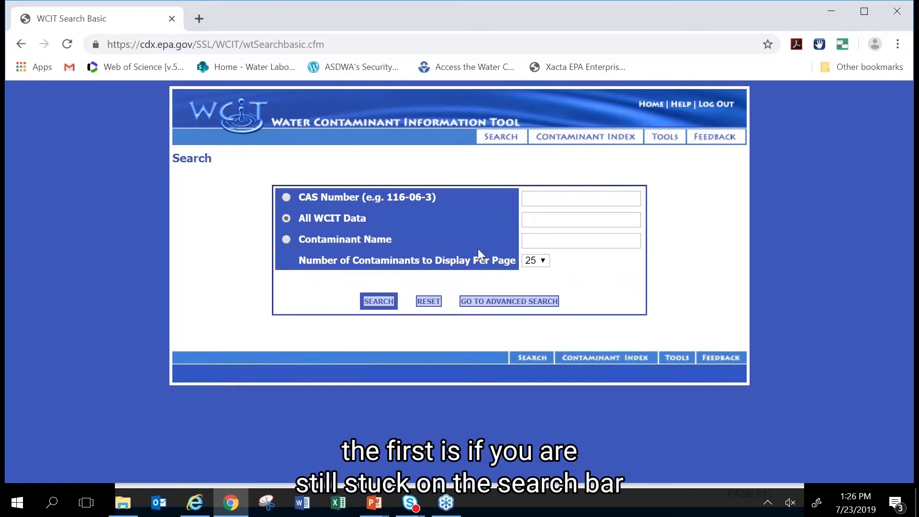
click(522, 303)
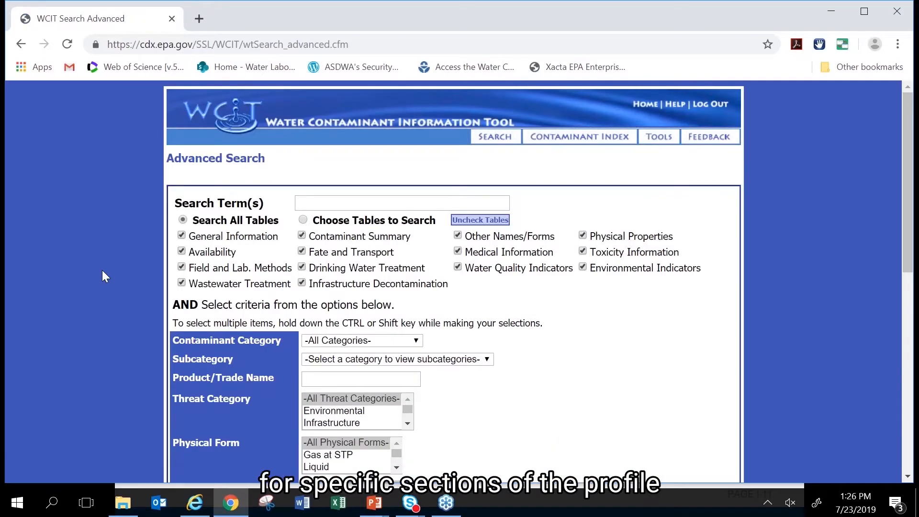
Examine the advanced search criteria, including the searchable tables, all threat categories, physical form, taste, color, odor, disease name, LD50 and field test
scroll(102, 270, down, 1)
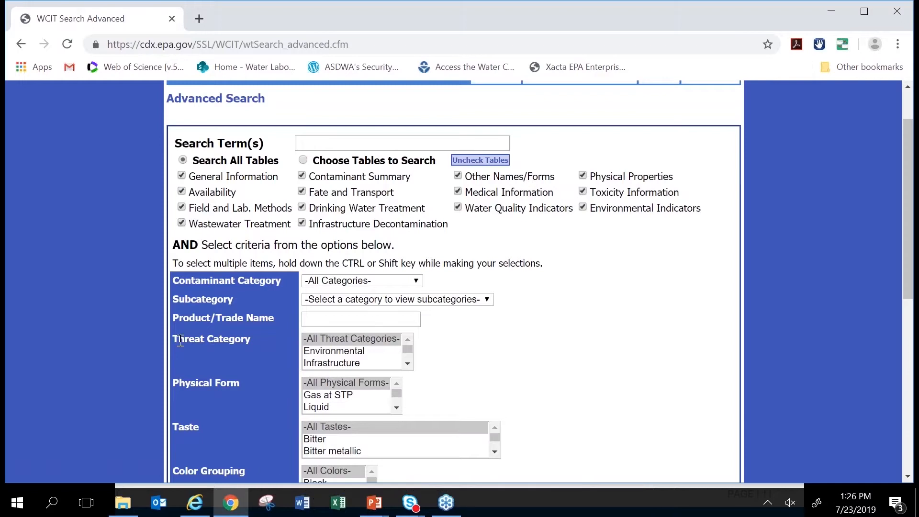
scroll(128, 340, down, 1)
scroll(129, 341, down, 1)
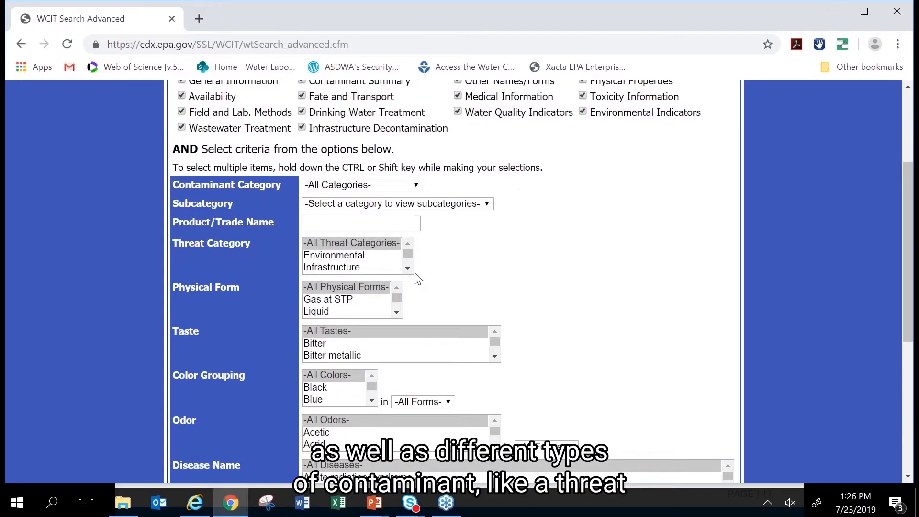
click(409, 270)
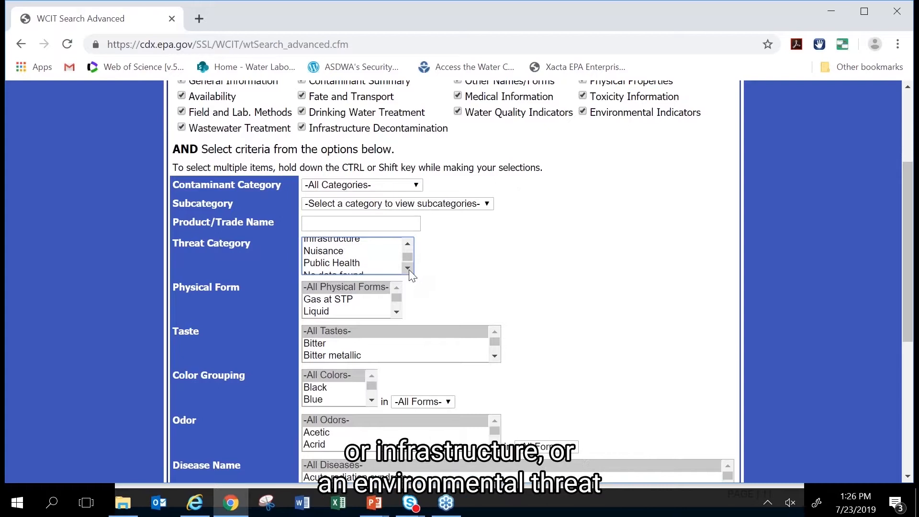
click(410, 241)
click(409, 242)
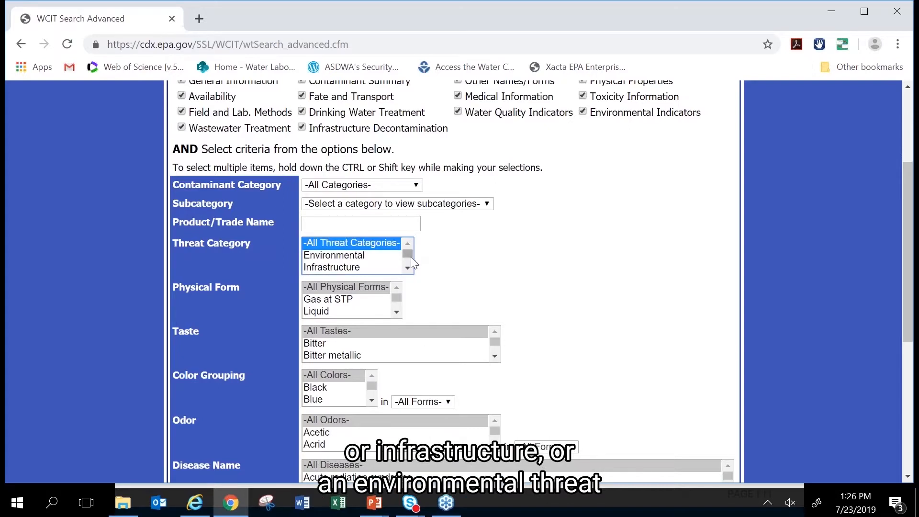
click(410, 268)
click(410, 268)
click(410, 268)
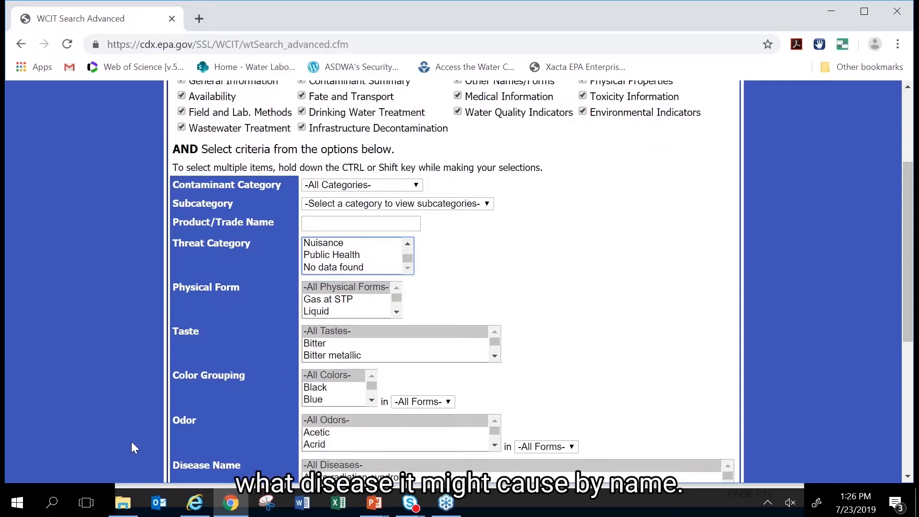
scroll(132, 442, down, 2)
scroll(133, 447, down, 2)
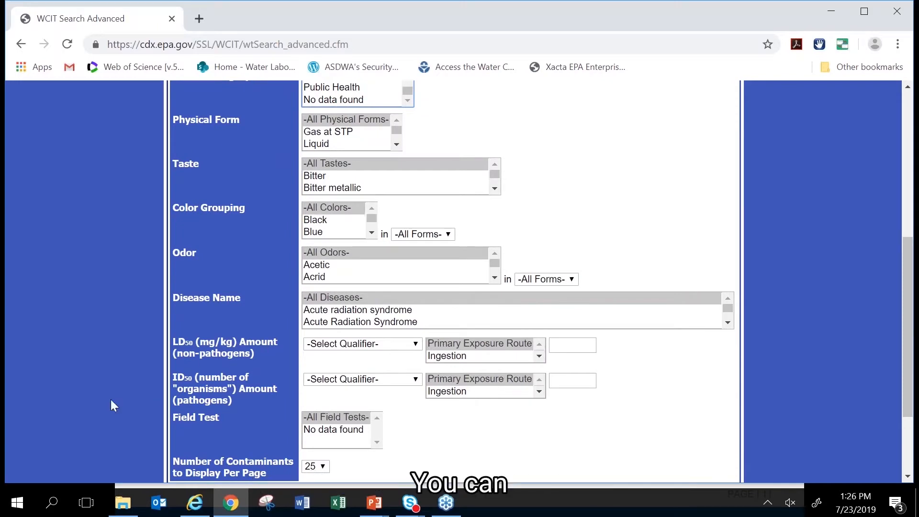
scroll(111, 400, down, 3)
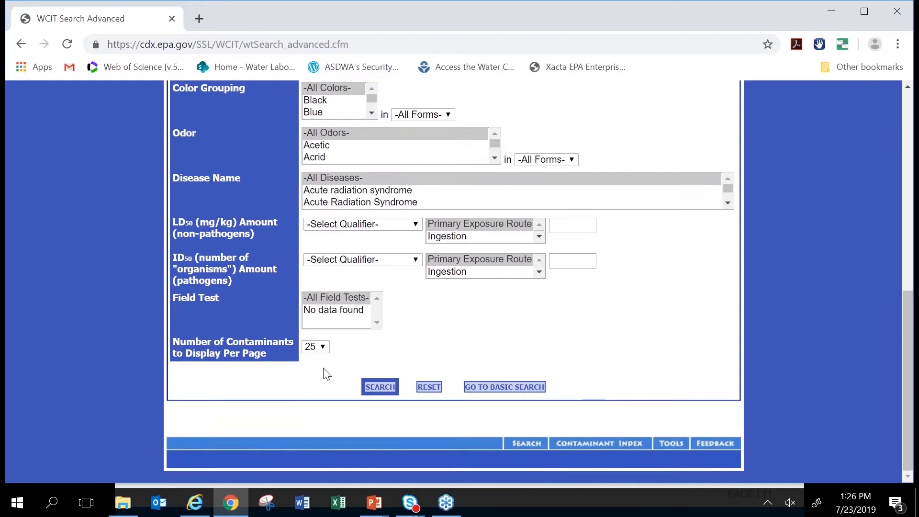
scroll(327, 374, up, 10)
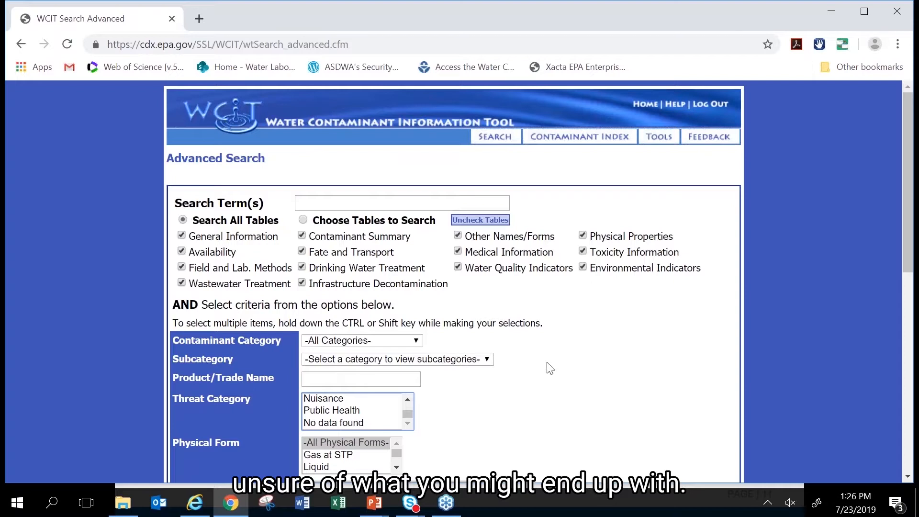
scroll(549, 368, down, 3)
scroll(670, 176, up, 3)
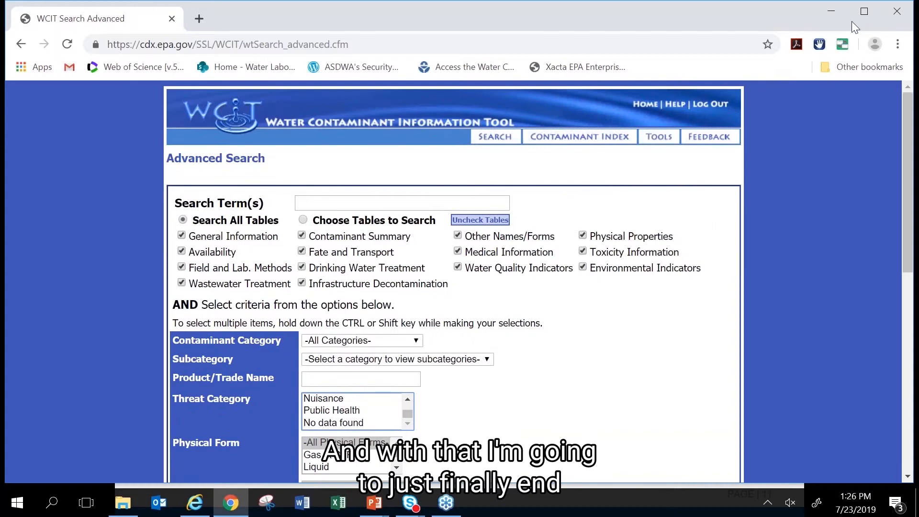
click(832, 12)
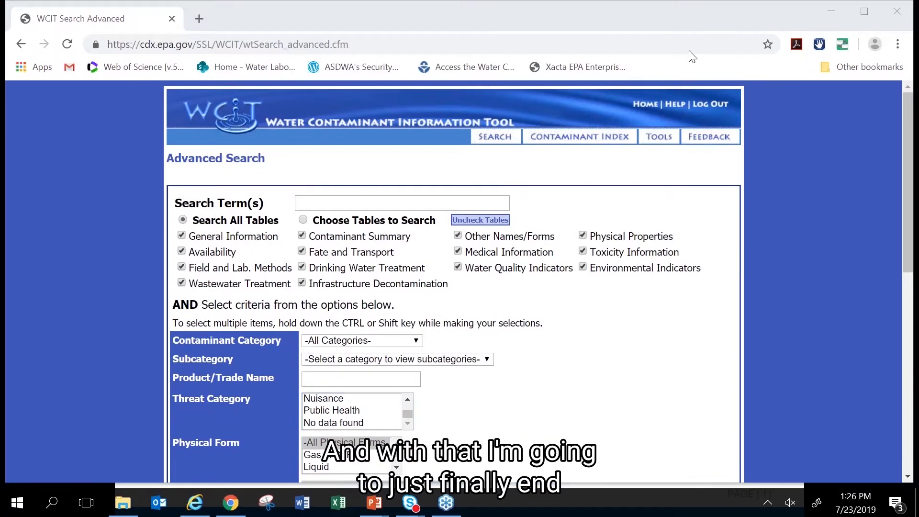
Open the help, read the Drinking Water and Wastewater Treatment Effectiveness Ratings criteria for pathogens and chemicals, and close the help window
click(675, 106)
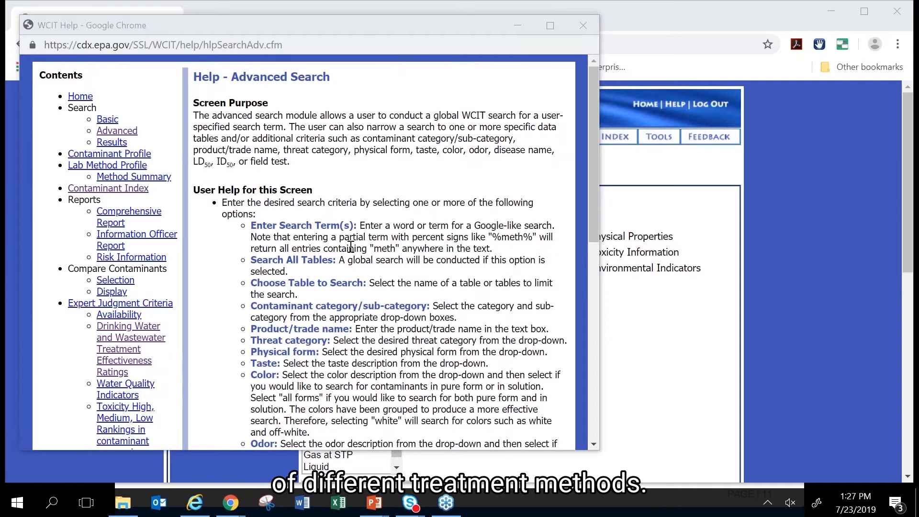
click(128, 337)
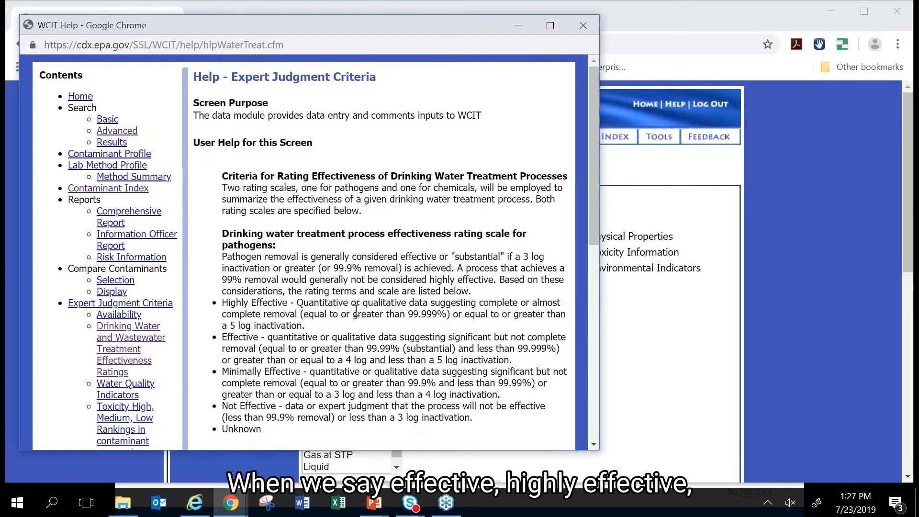
scroll(356, 310, down, 1)
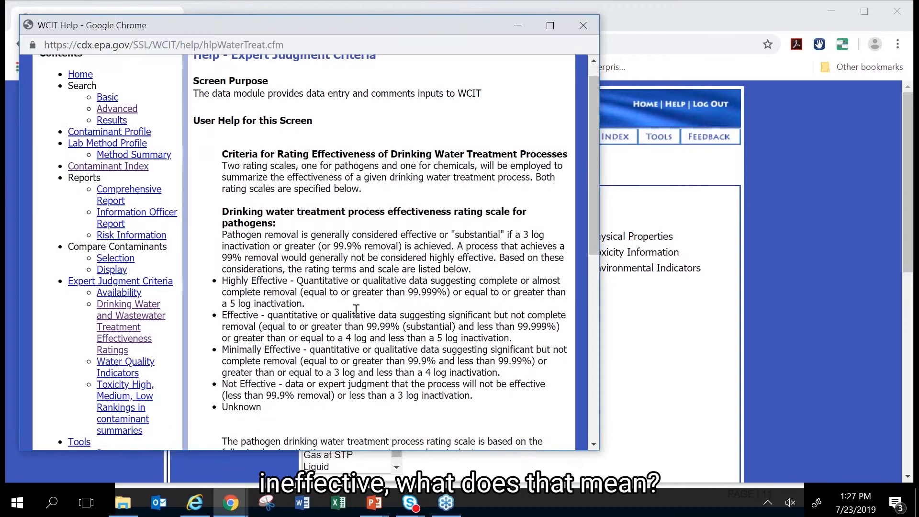
scroll(356, 310, down, 3)
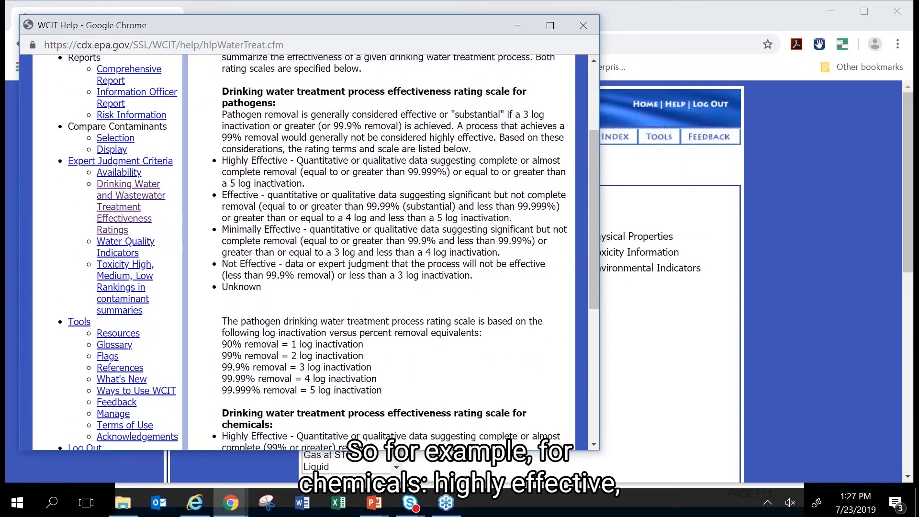
scroll(277, 281, down, 4)
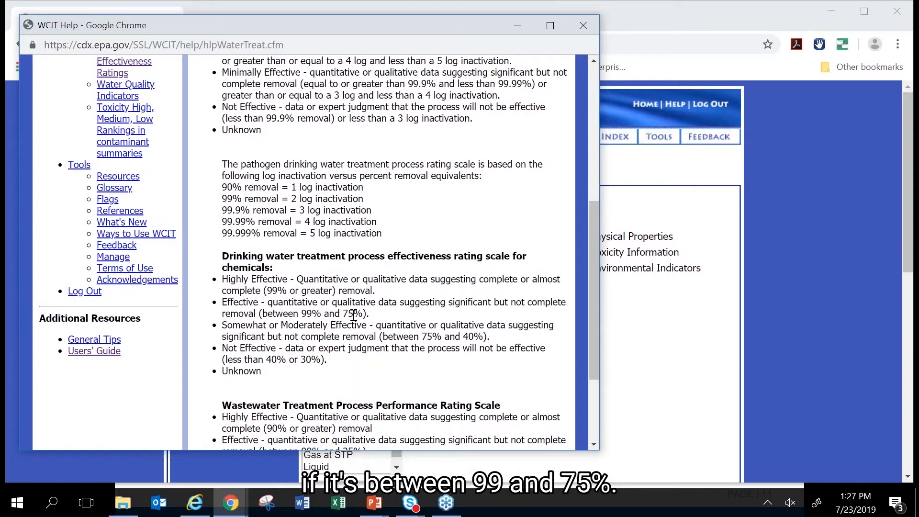
click(580, 30)
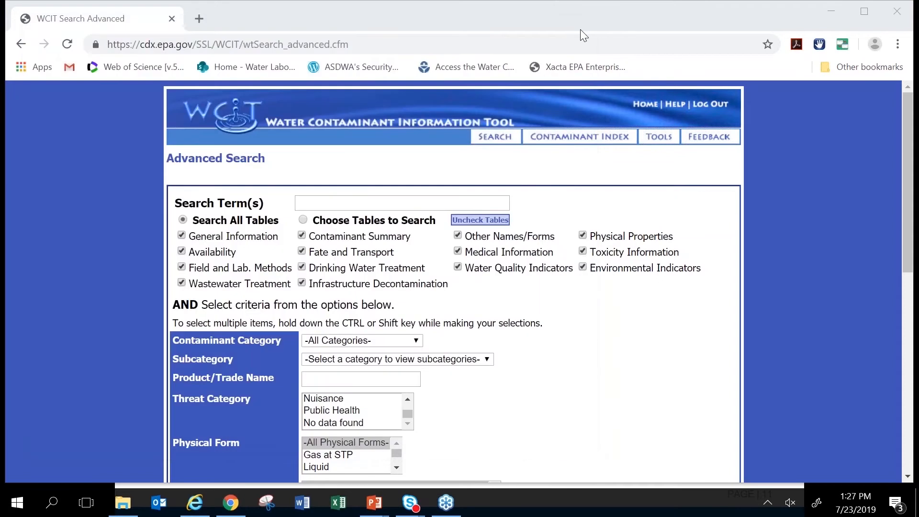